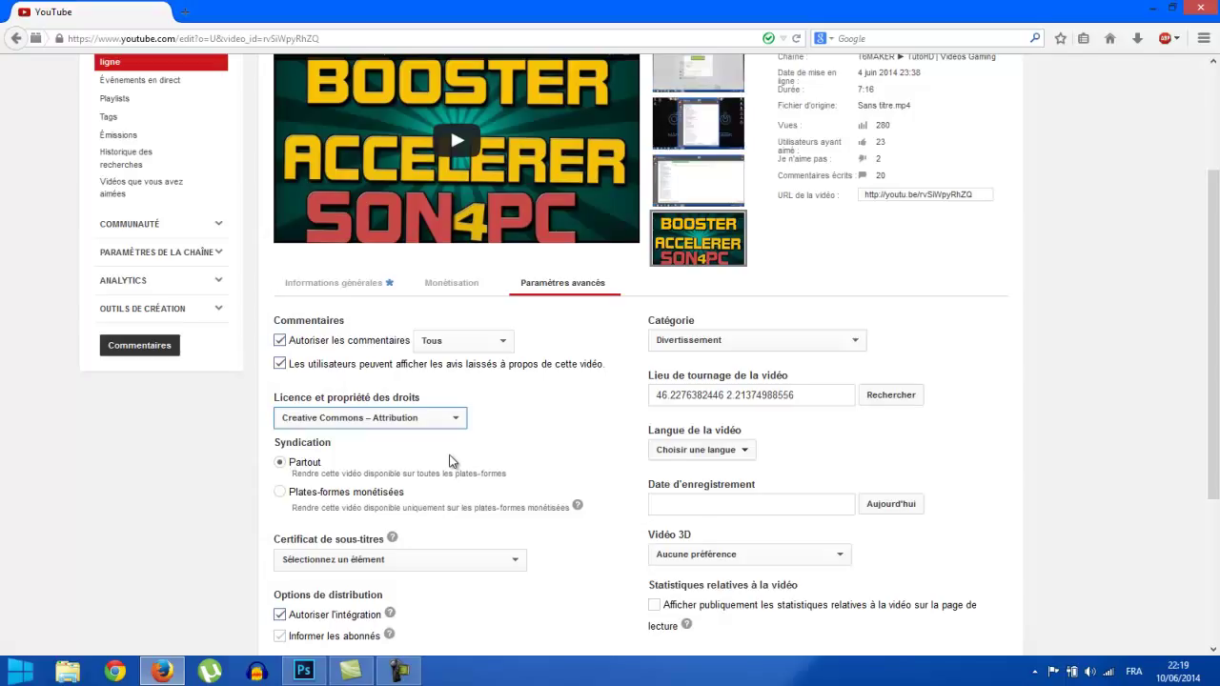
- Set the video language to Français and the category to Divertissement, saving the changes to the video's advanced settings
click(665, 452)
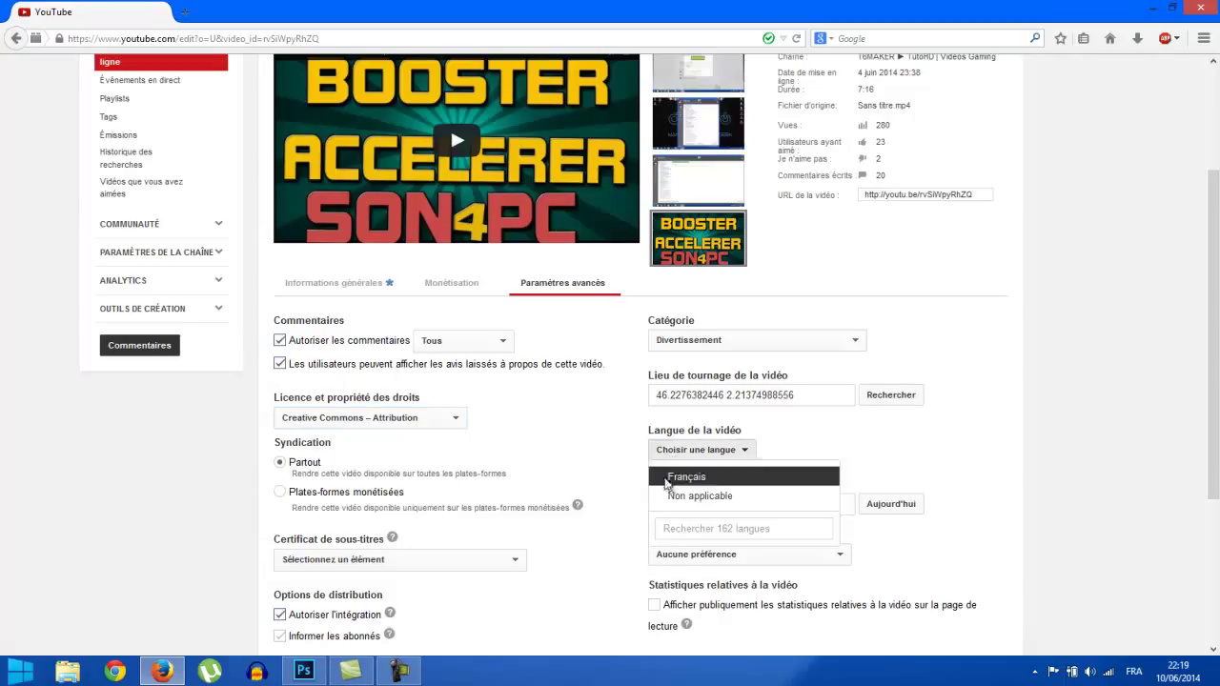
click(668, 480)
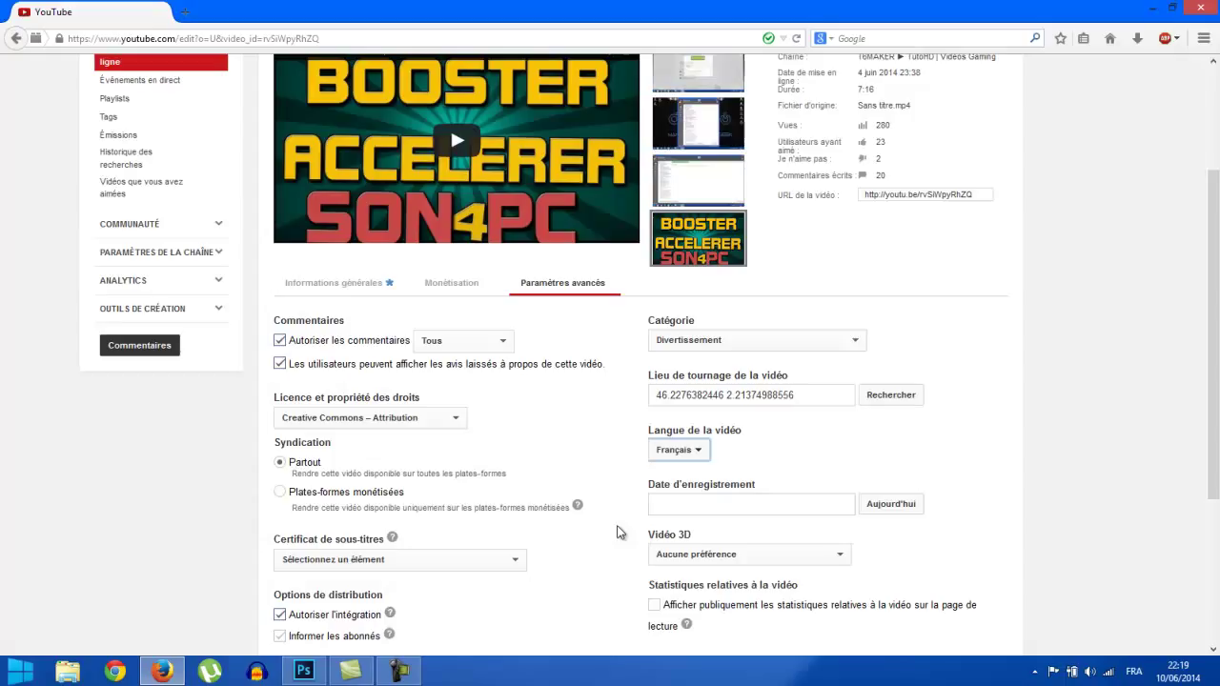
click(753, 348)
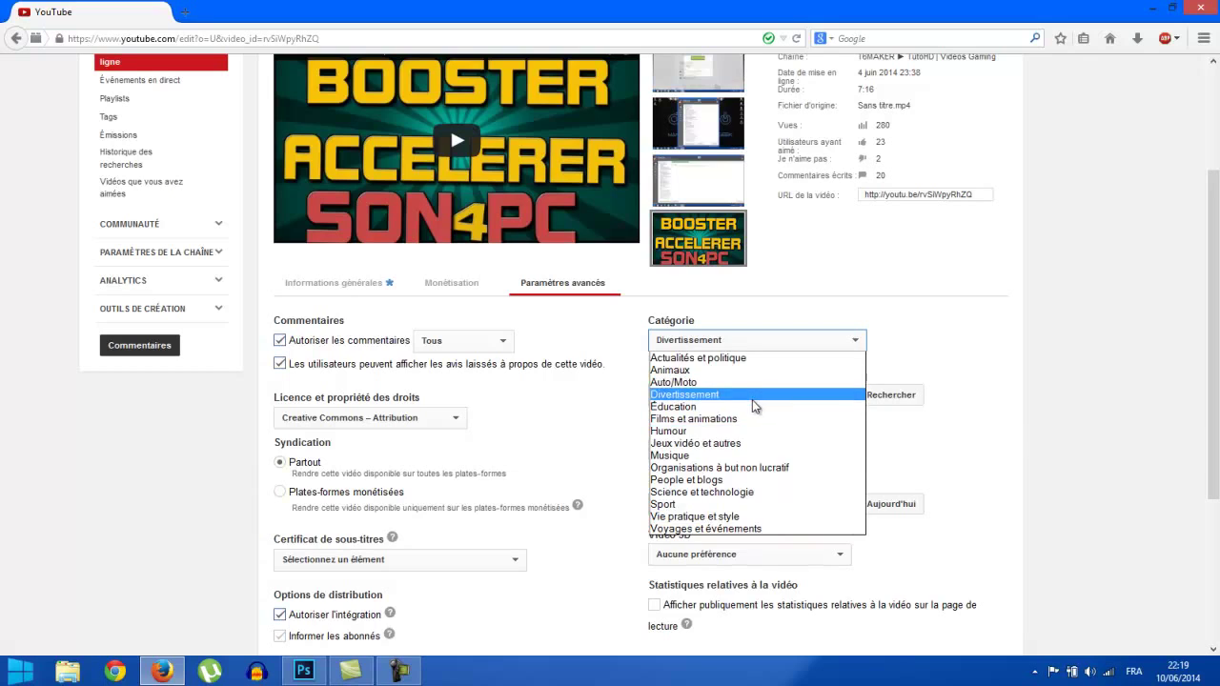
click(753, 395)
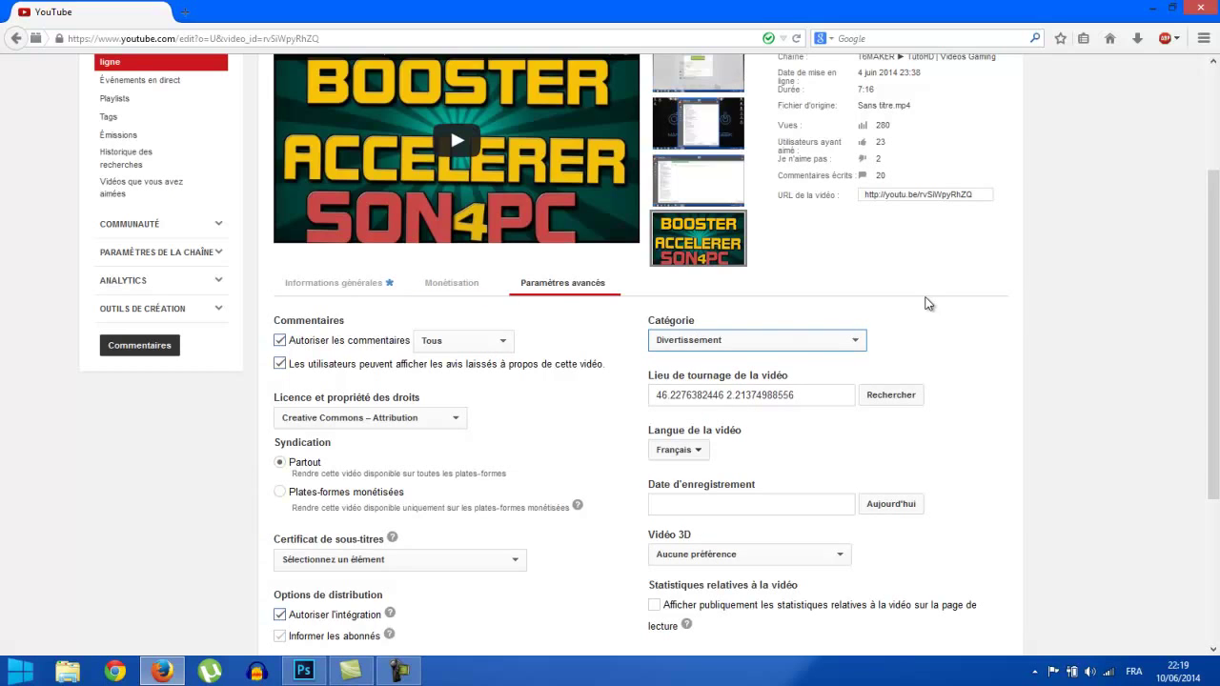
scroll(930, 303, down, 5)
click(953, 488)
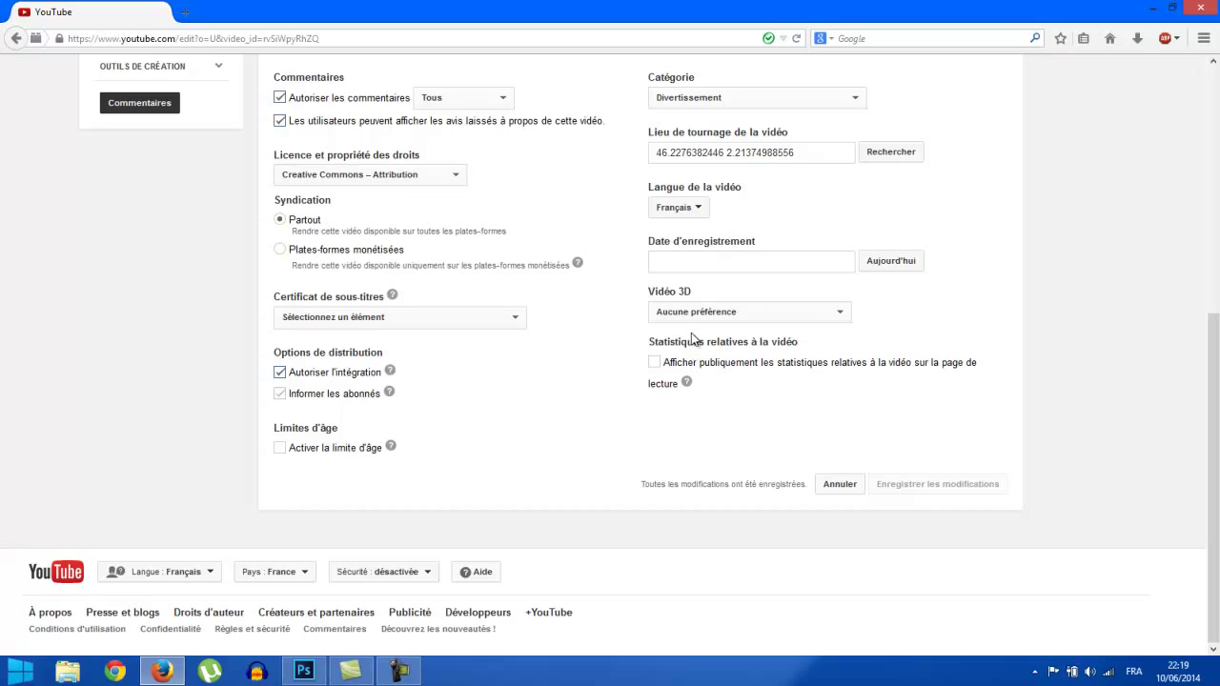
- Return to the video's general information, showing its title, description and tags
scroll(540, 282, up, 5)
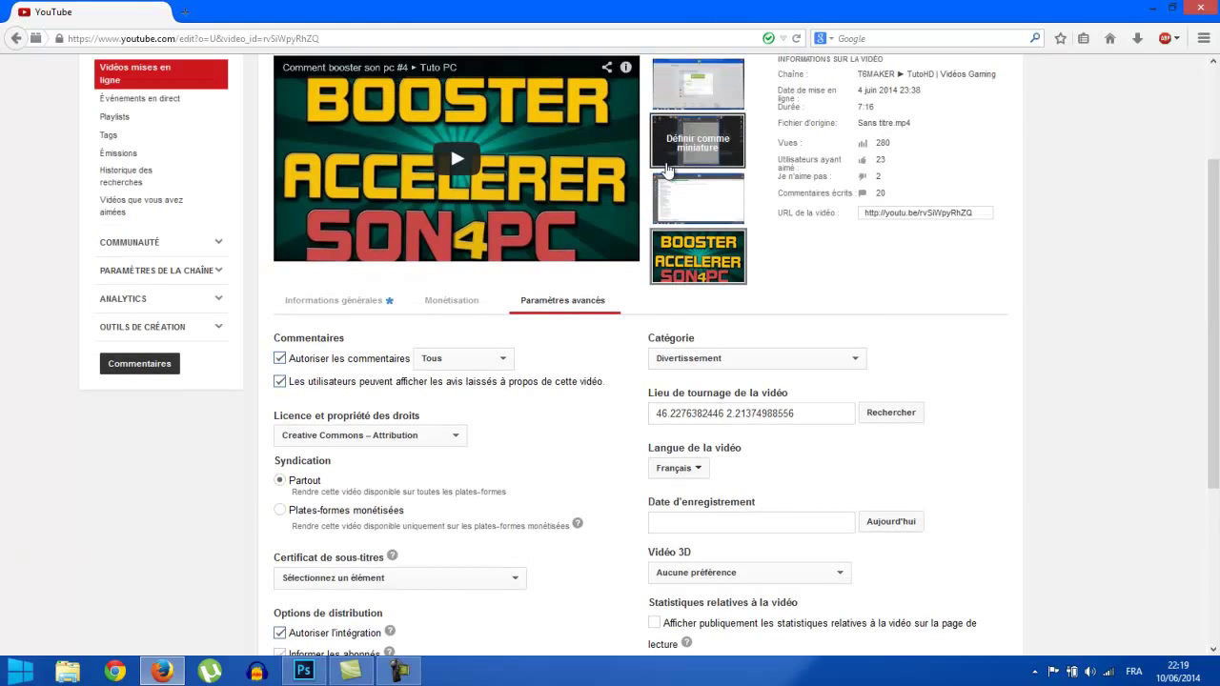
click(386, 300)
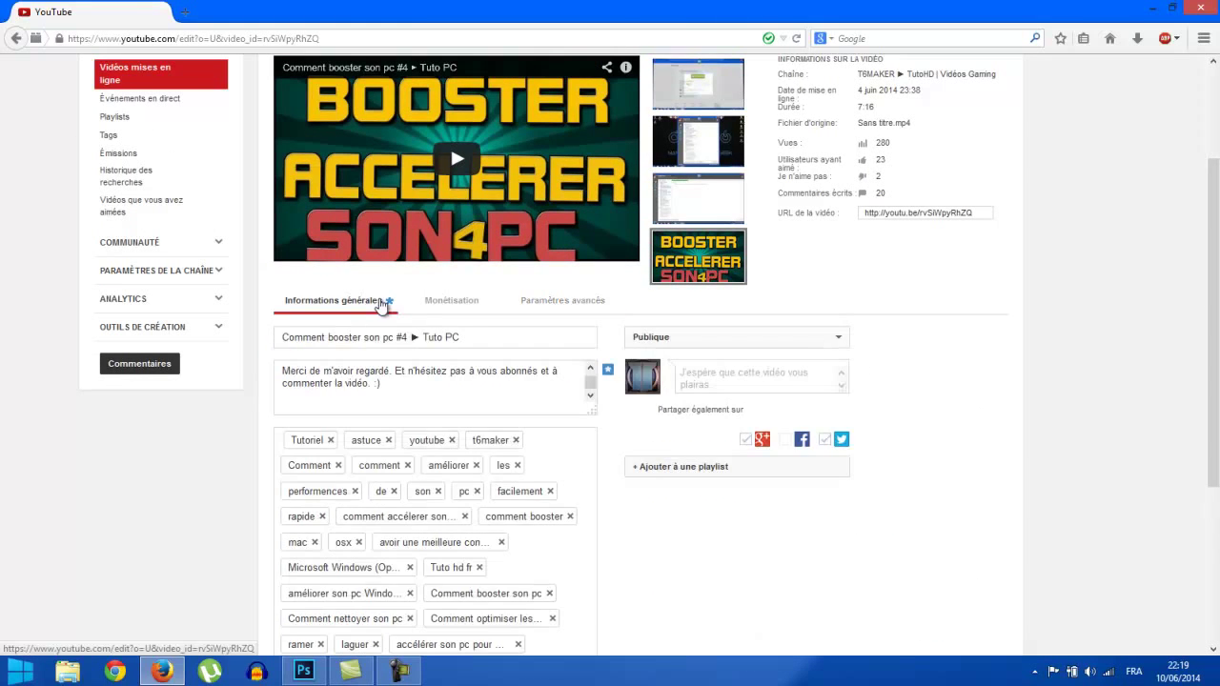
scroll(699, 236, up, 3)
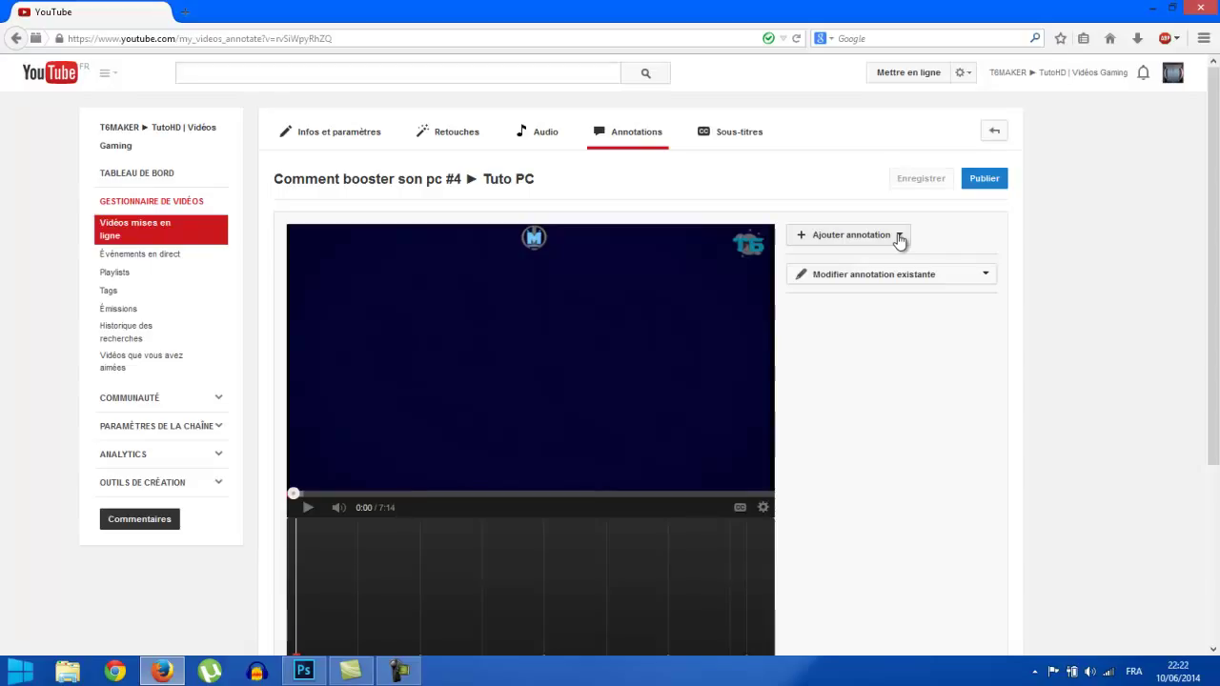
- Mute the video preview and position playback at about 1:05 in the annotation editor
click(366, 494)
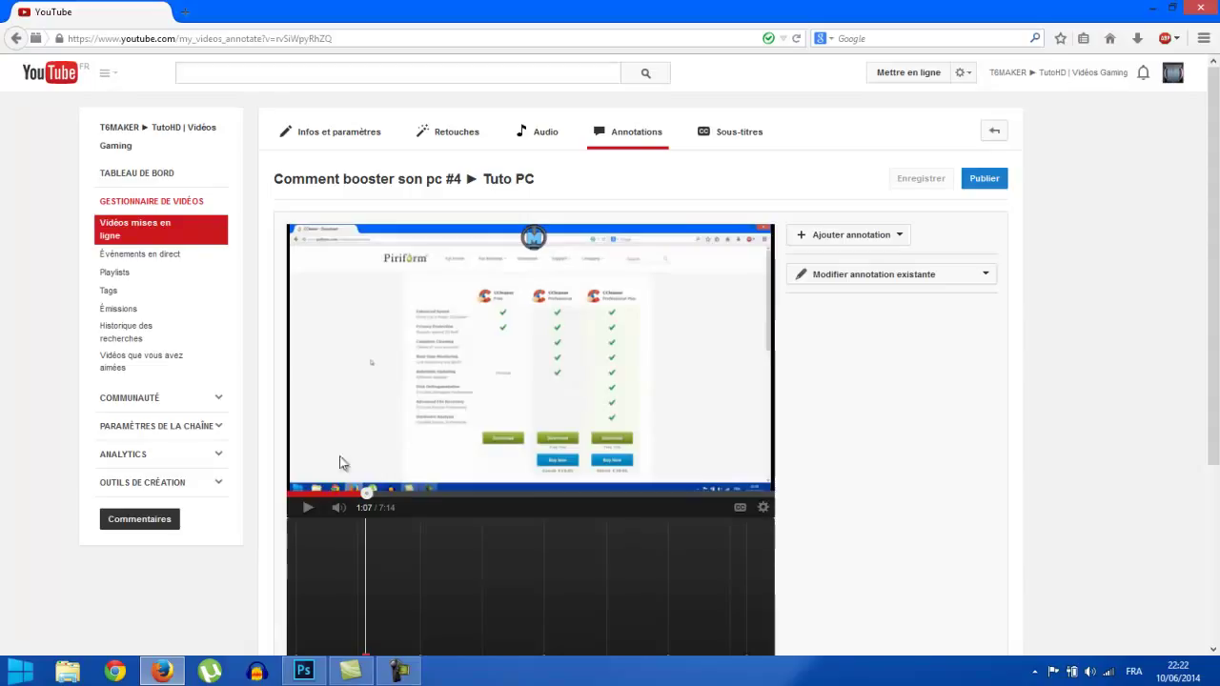
key(m)
click(318, 512)
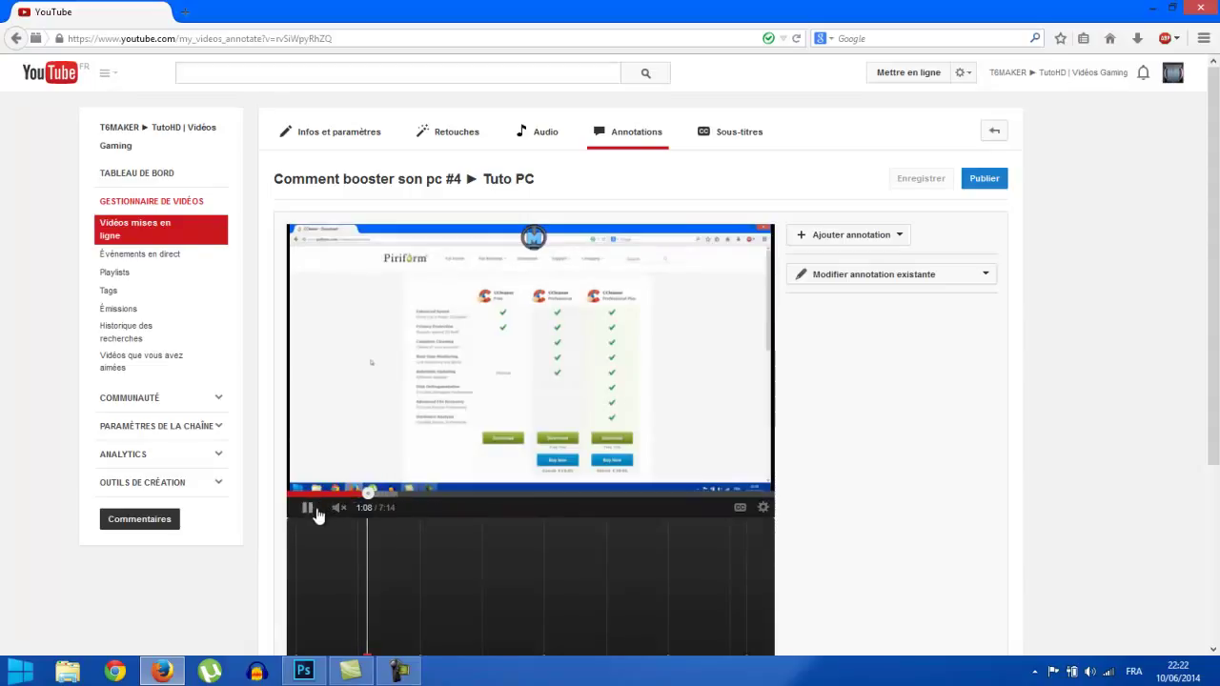
click(319, 515)
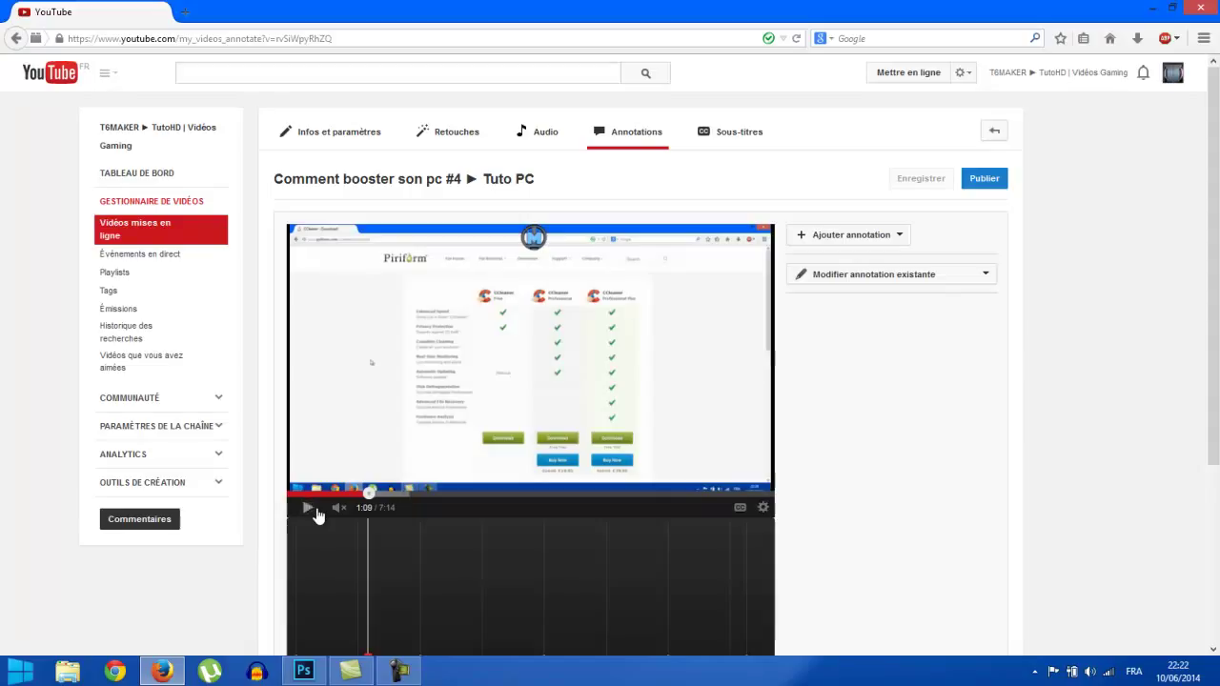
click(364, 494)
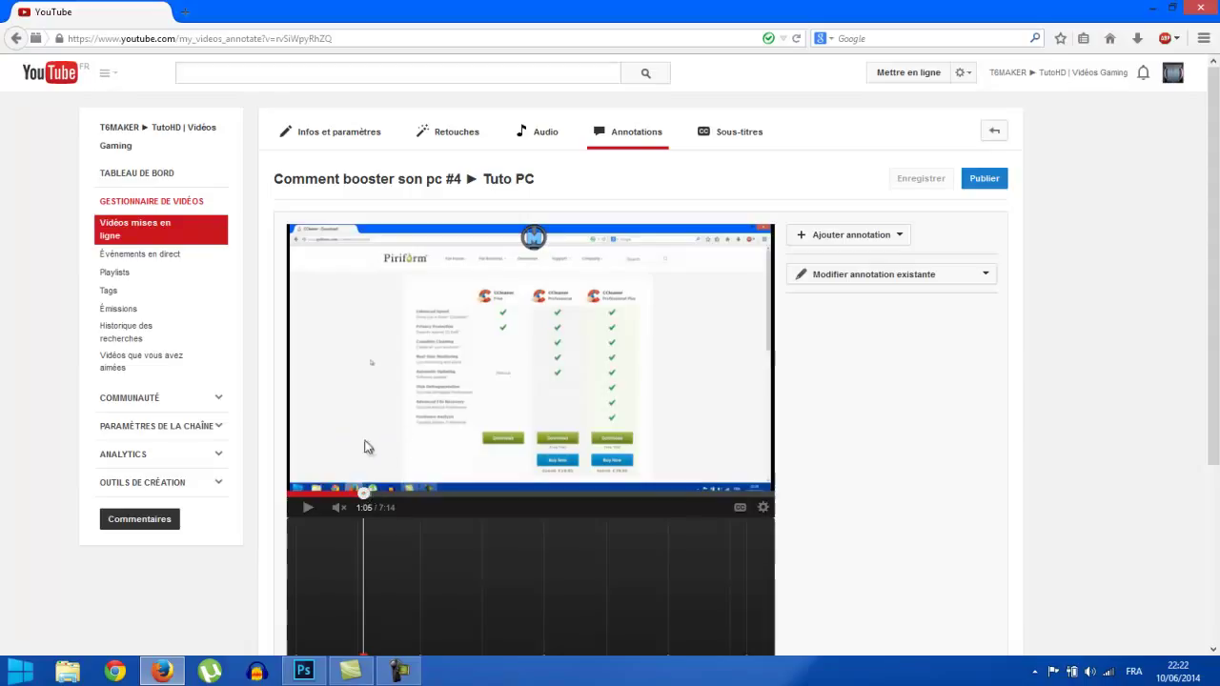
mouse_move(342, 511)
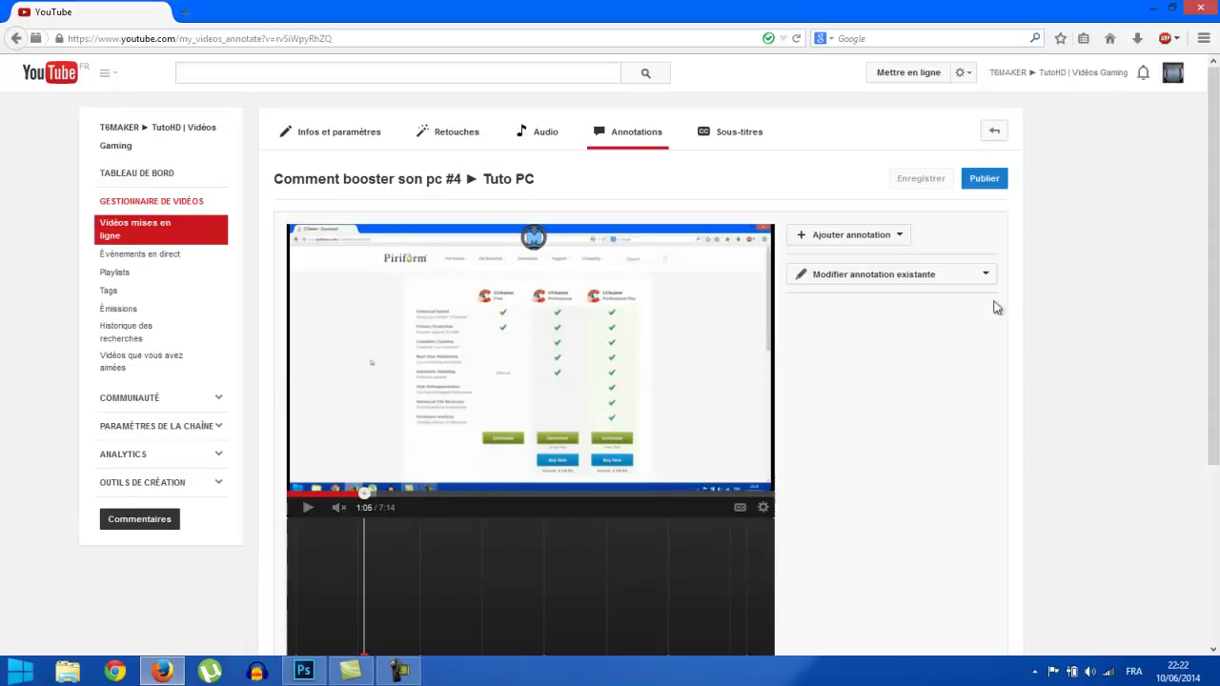
- Add a Remarque annotation at the current time, enlarge its box and place it near the middle of the video
click(872, 239)
click(812, 276)
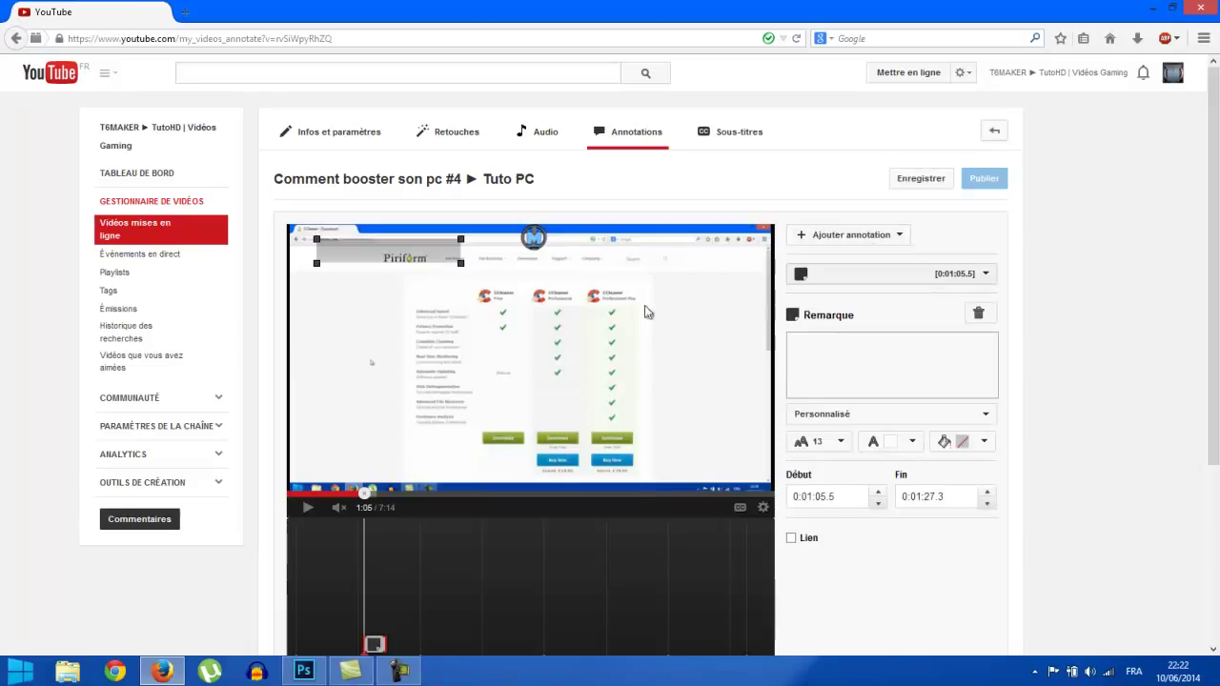
mouse_move(430, 259)
mouse_down()
mouse_move(540, 277)
mouse_move(619, 310)
mouse_up()
click(820, 238)
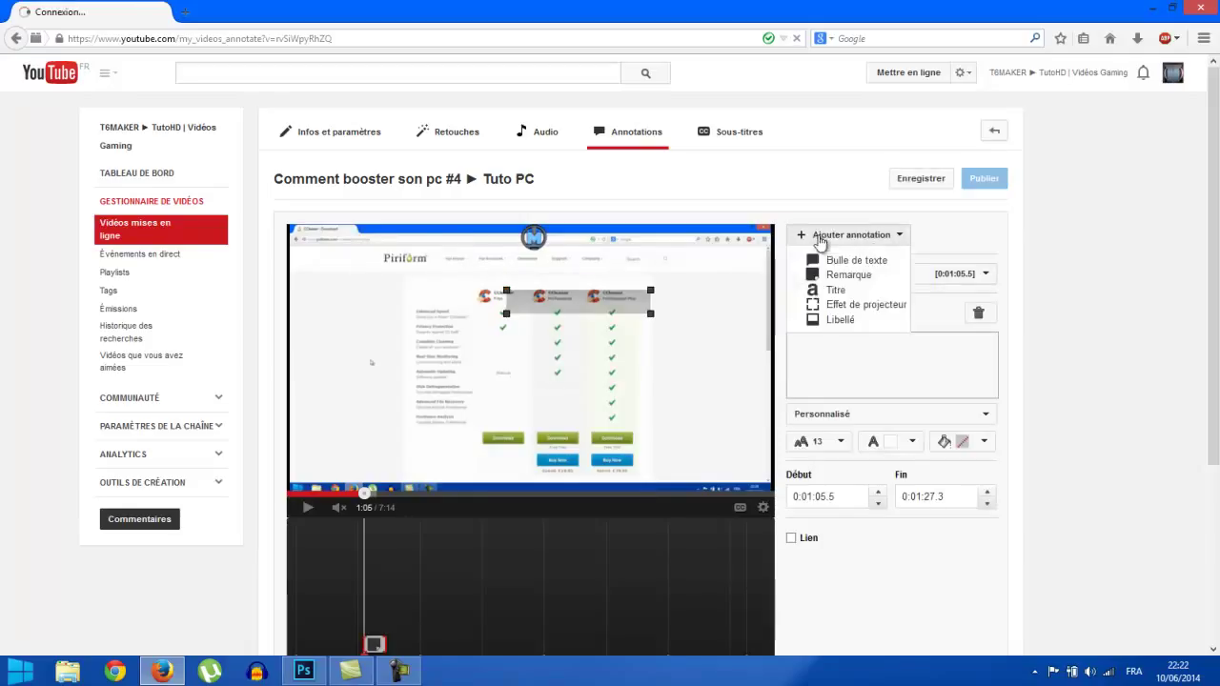
click(1051, 286)
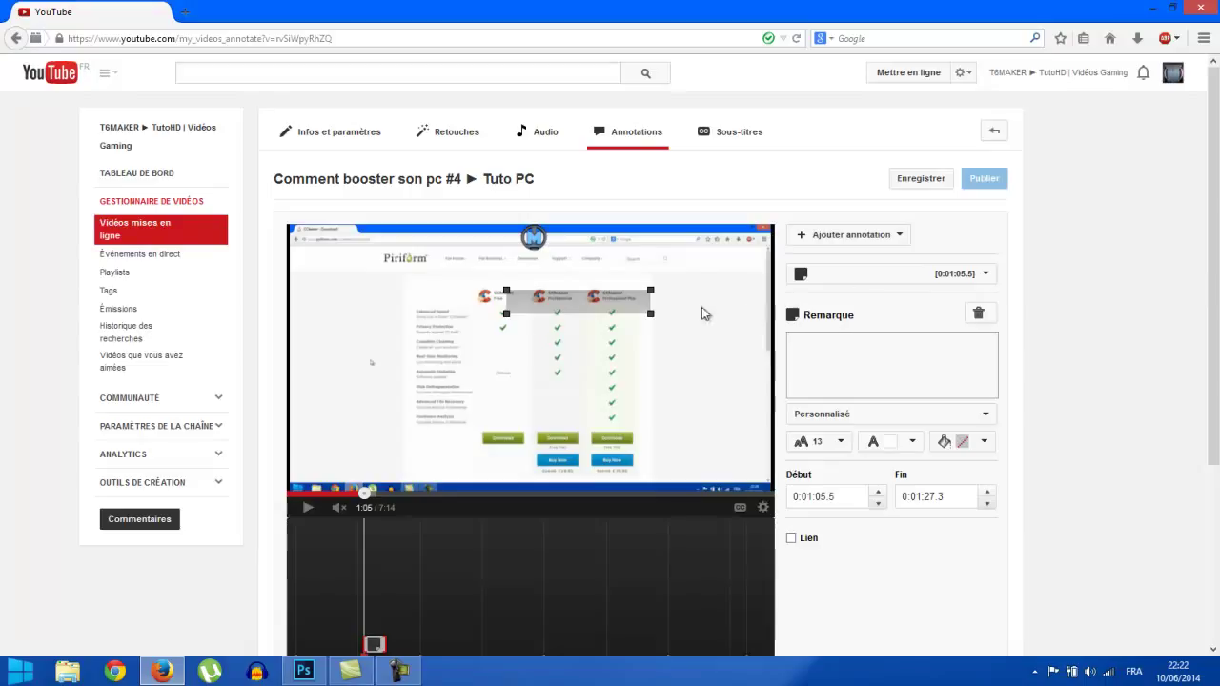
drag(651, 314, 742, 377)
drag(612, 297, 560, 327)
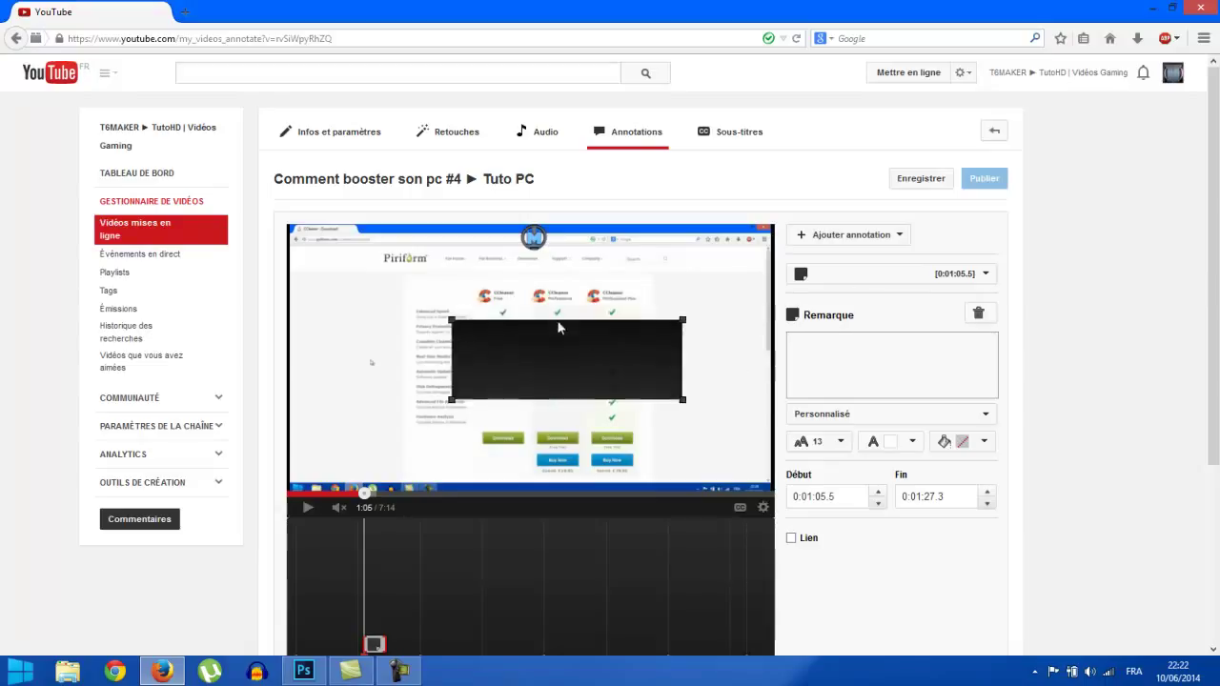
- Enter "QUE PENSEZ-VOUS DE LA MUSIQUE DE FOND ?" as the note's text
click(974, 385)
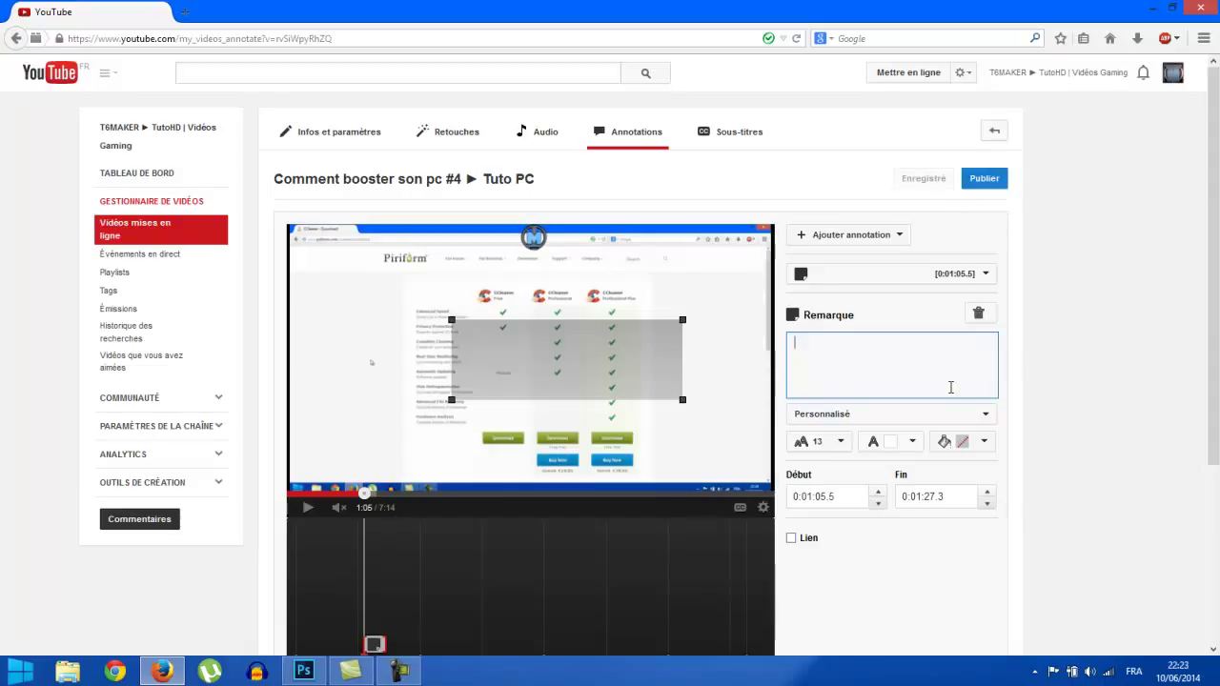
text(ddd)
key(BackSpace)
key(BackSpace)
key(BackSpace)
text(QUE)
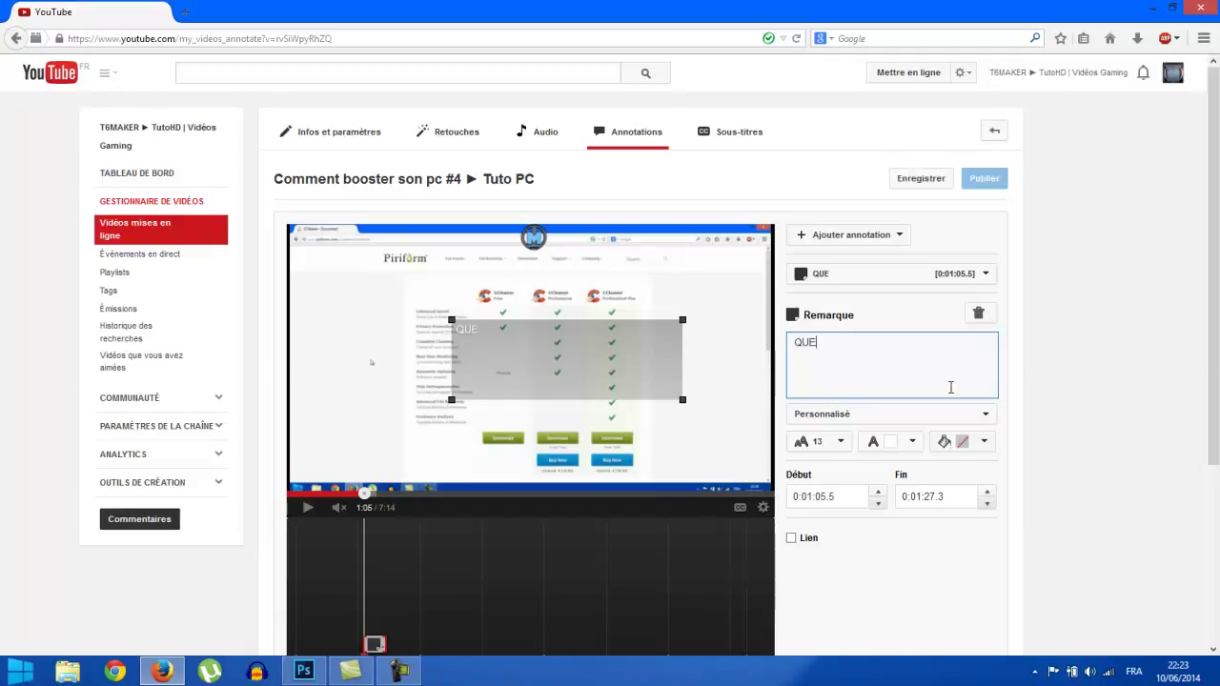
text( PENSEZ)
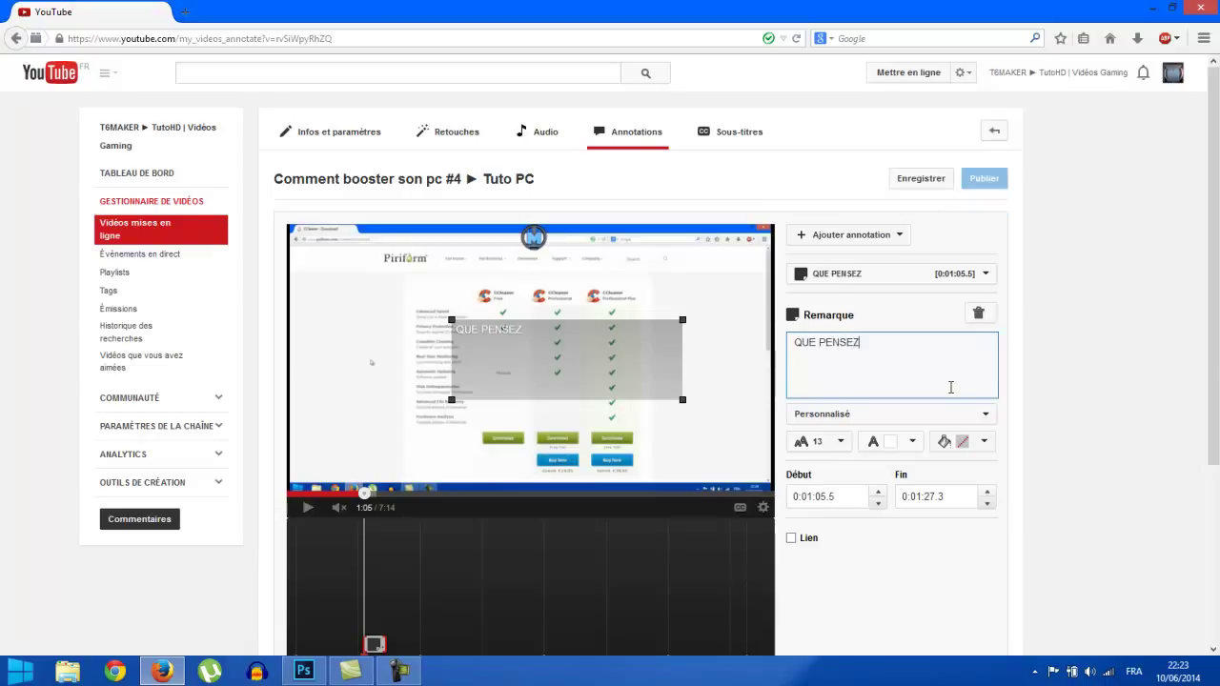
text(- V)
key(BackSpace)
text(VOUS)
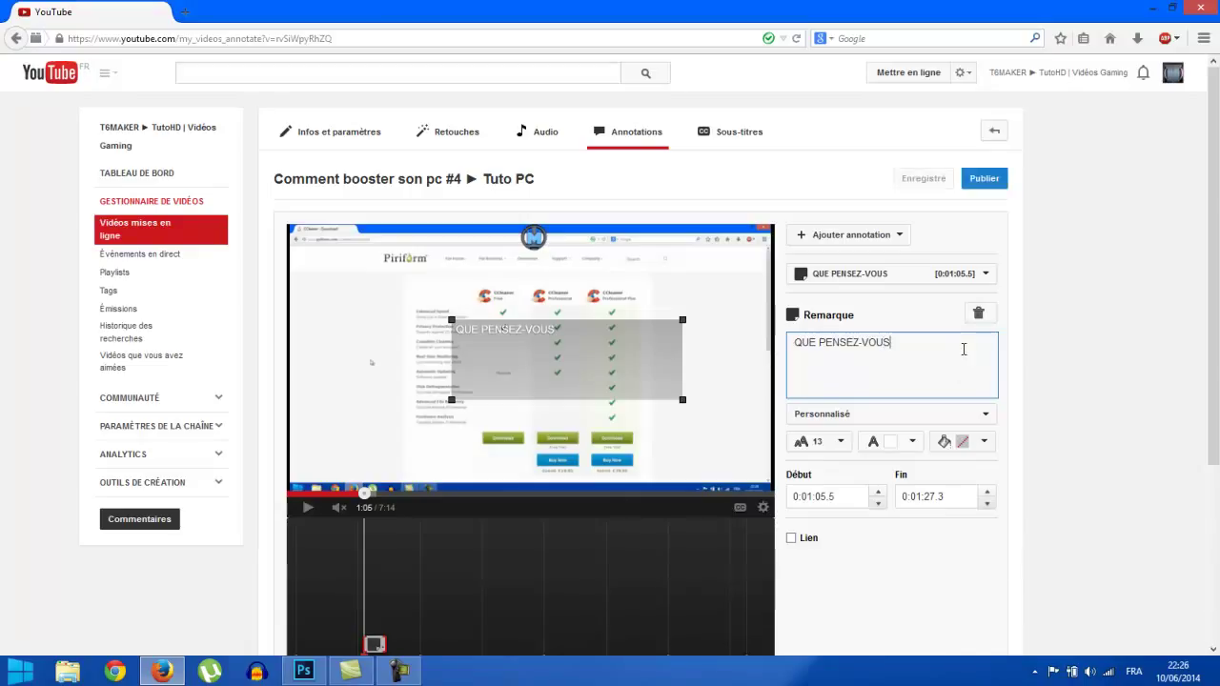
text(DE)
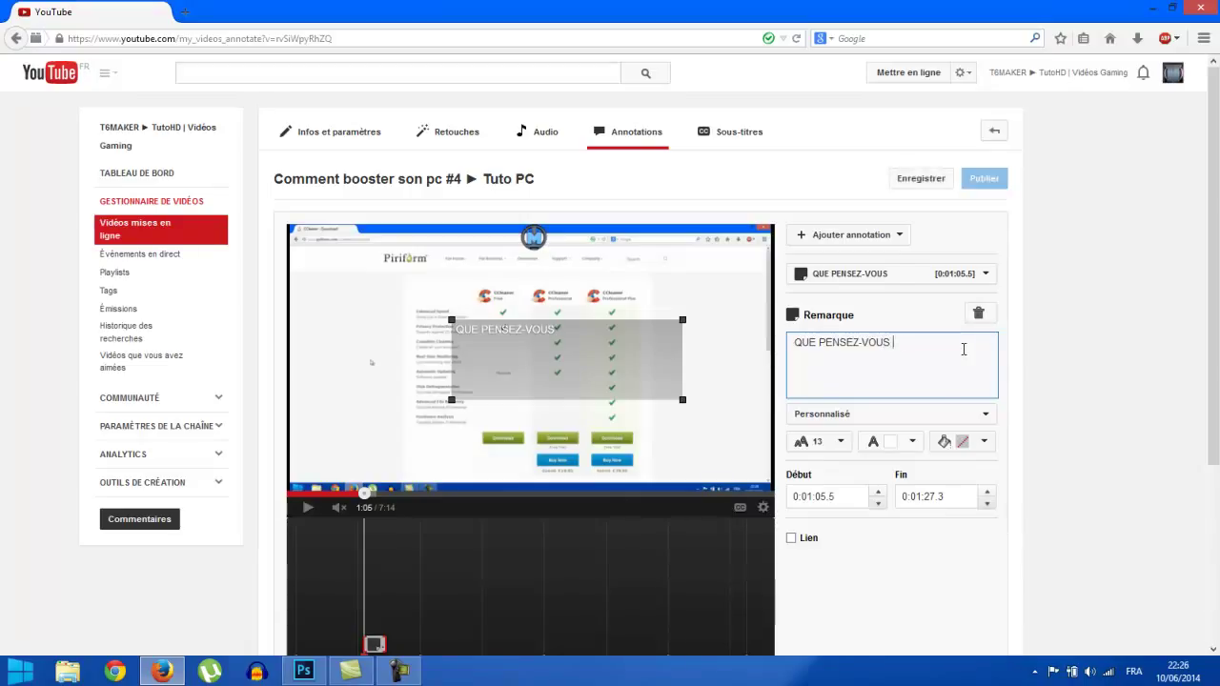
text( LA MU)
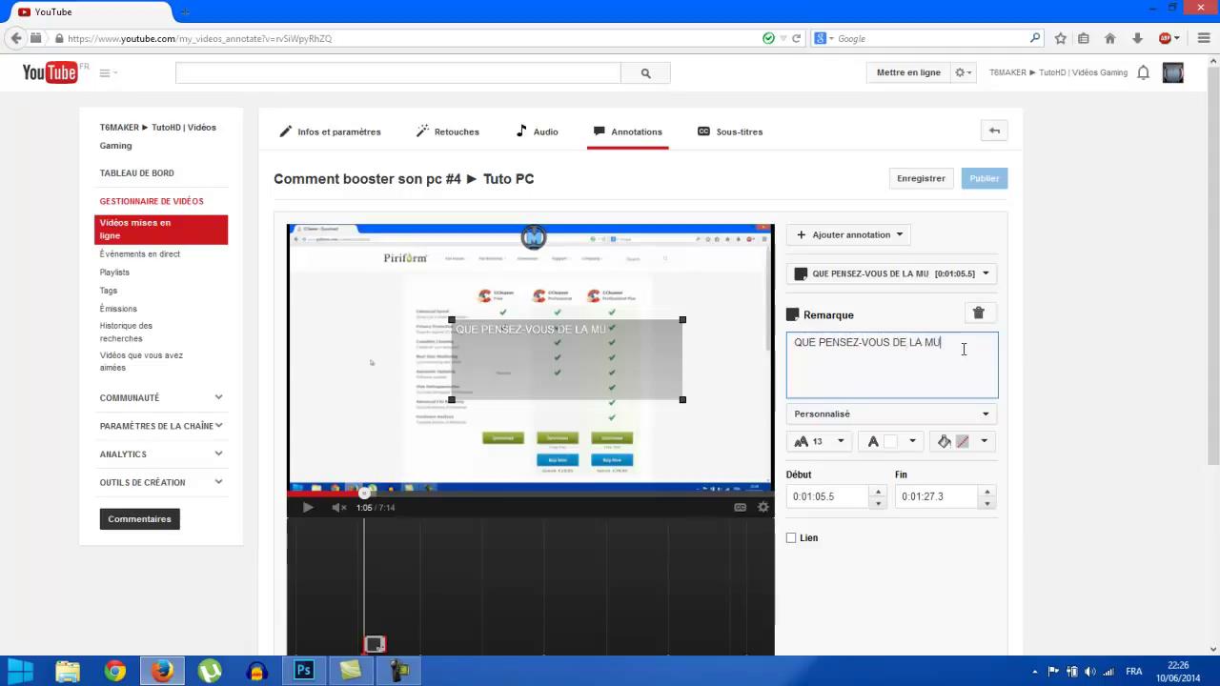
text(SIQUE )
text(DE FON)
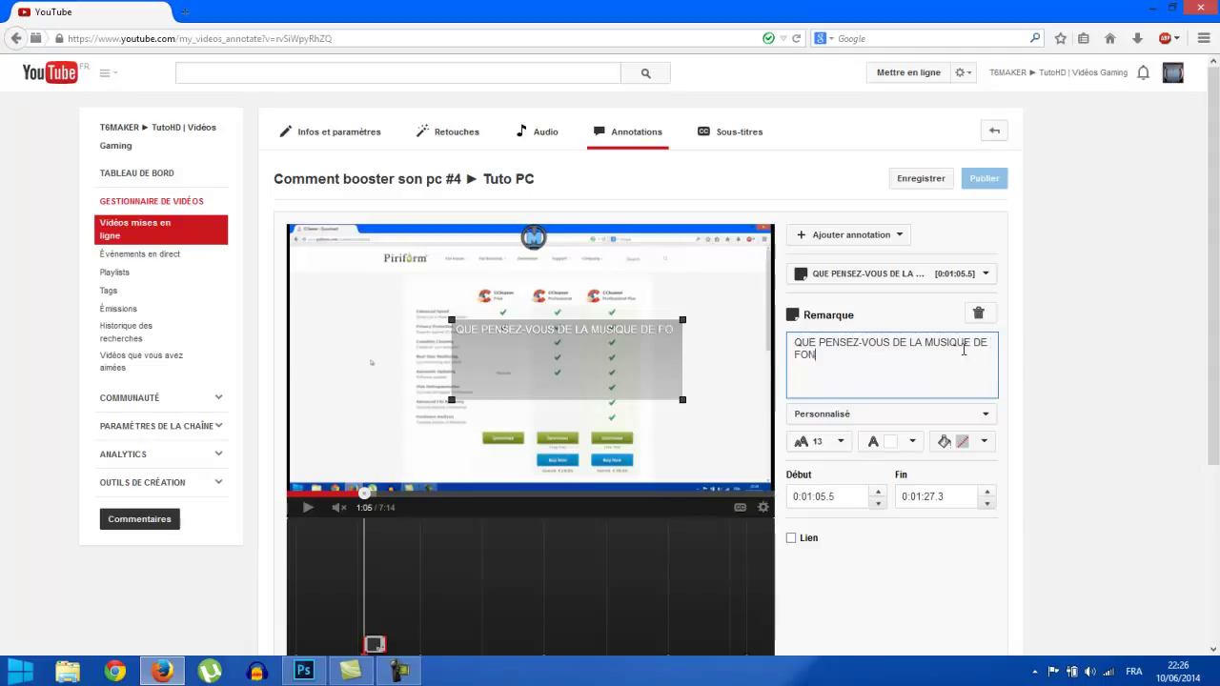
text(D ?)
- Set the note's font size to 16 and fit its box to a single line of text near the video's centre
click(683, 407)
mouse_move(681, 401)
mouse_down()
mouse_move(636, 364)
mouse_move(656, 347)
mouse_up()
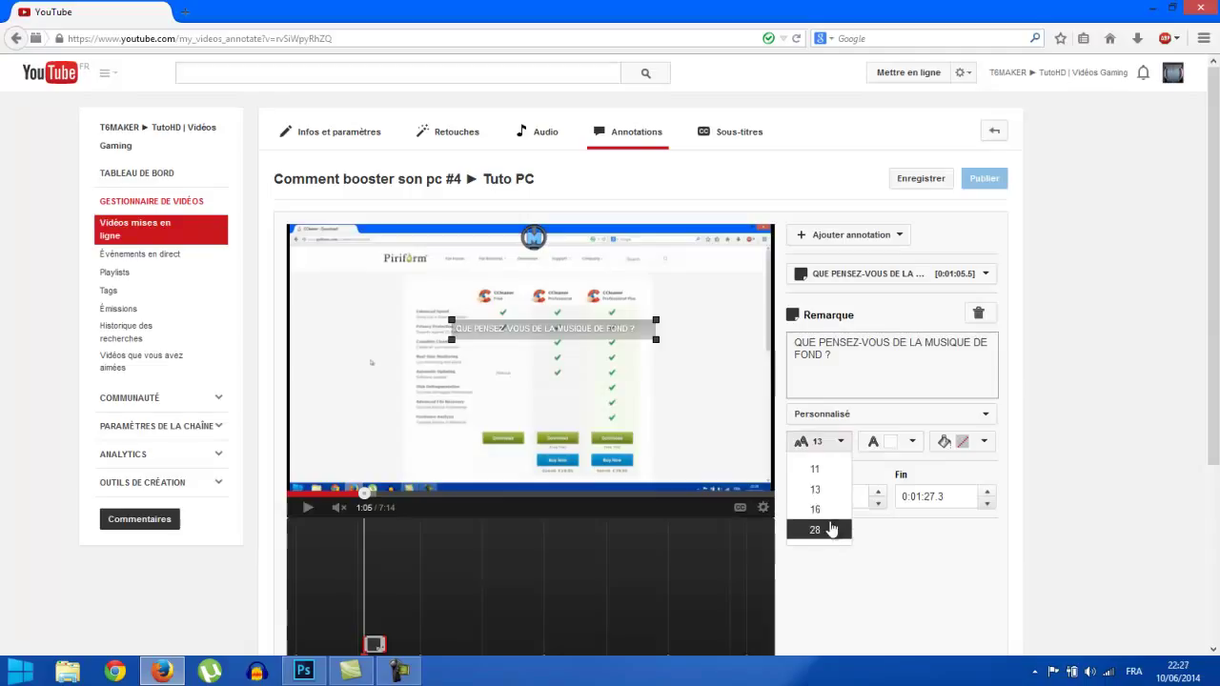
click(831, 513)
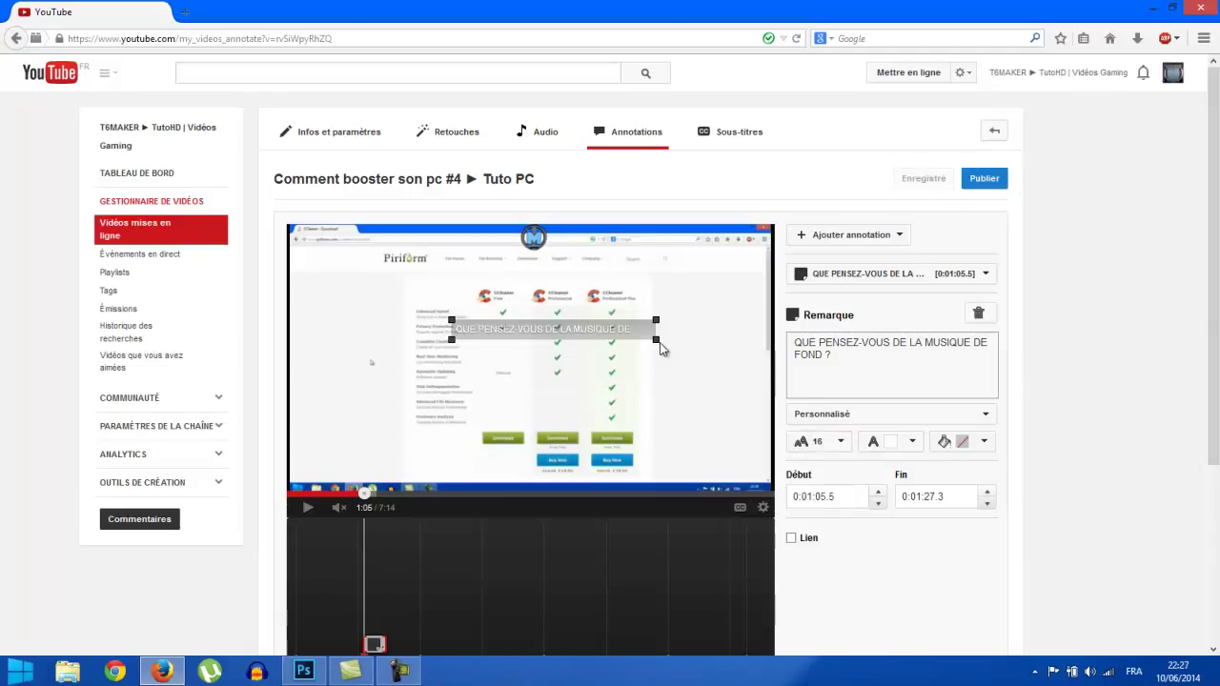
mouse_move(656, 340)
mouse_down()
mouse_move(677, 352)
mouse_move(633, 325)
mouse_move(627, 264)
mouse_move(630, 384)
mouse_move(602, 452)
mouse_move(620, 404)
mouse_move(618, 336)
mouse_move(622, 368)
mouse_move(634, 348)
mouse_move(604, 368)
mouse_move(637, 346)
mouse_move(520, 373)
mouse_move(503, 351)
mouse_move(640, 361)
mouse_move(612, 373)
mouse_up()
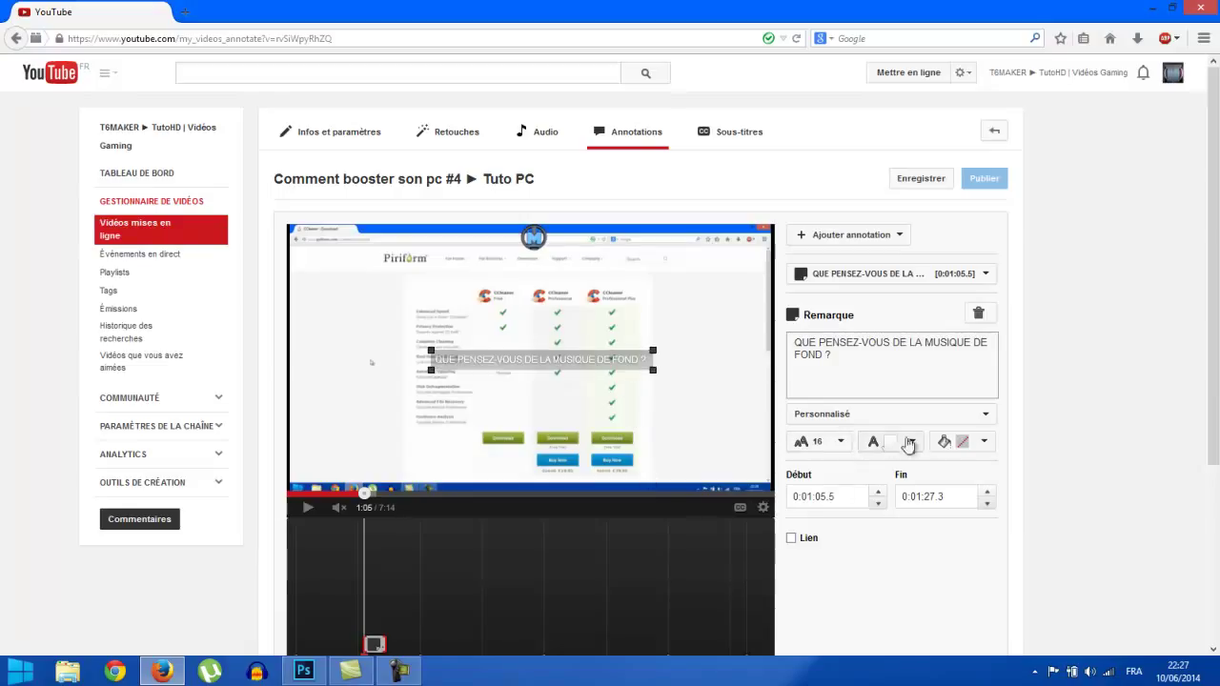
- Give the note a light blue background, after trying red, and shift it slightly on the video
click(984, 441)
click(964, 521)
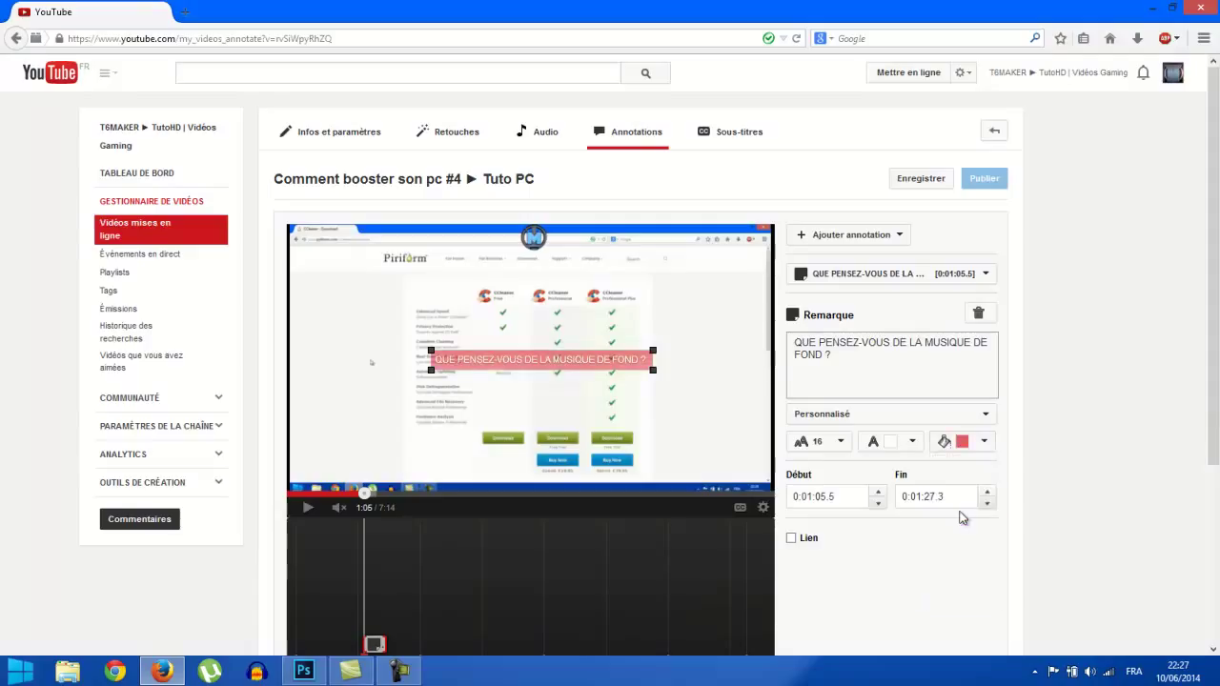
click(984, 441)
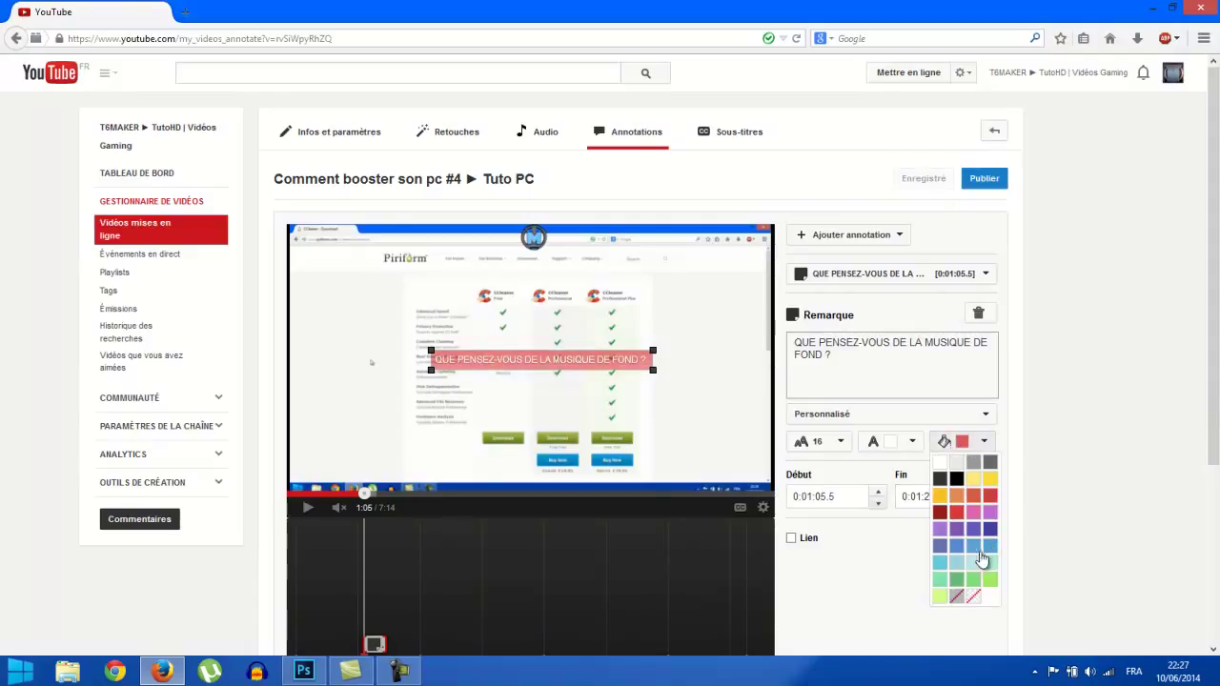
click(979, 551)
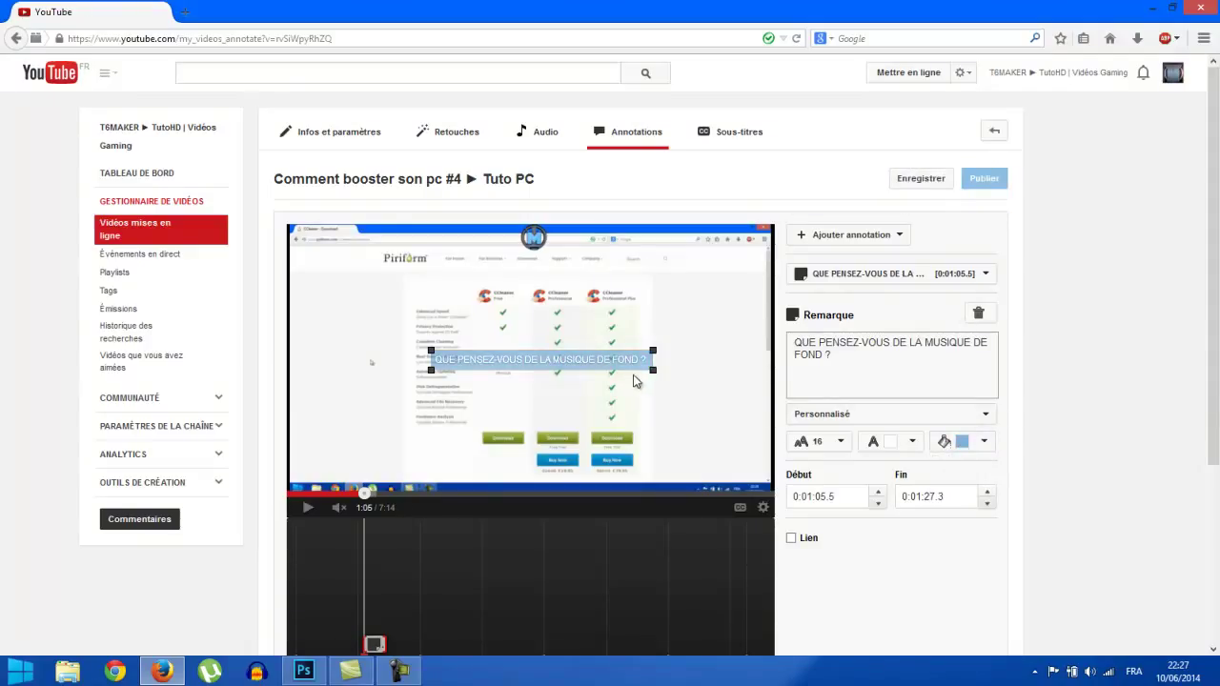
drag(626, 374, 617, 372)
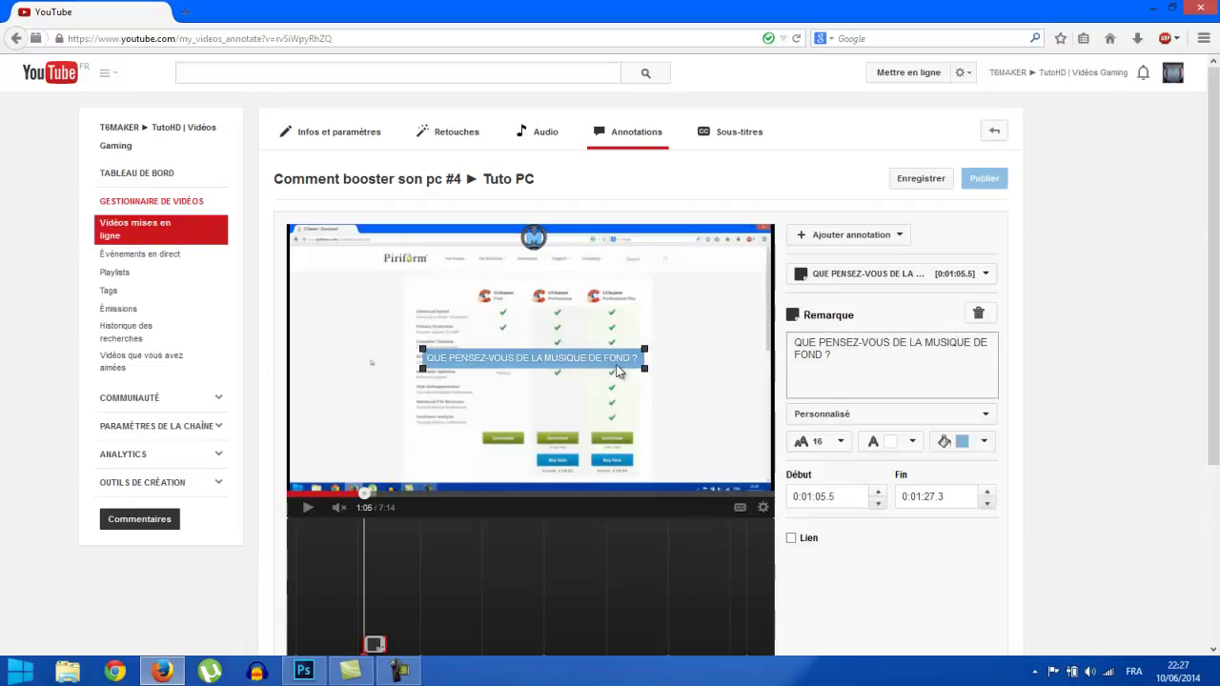
- Apply the Impact style to the note and reshape its box so the text wraps on two lines, centred on the video
click(927, 416)
click(911, 464)
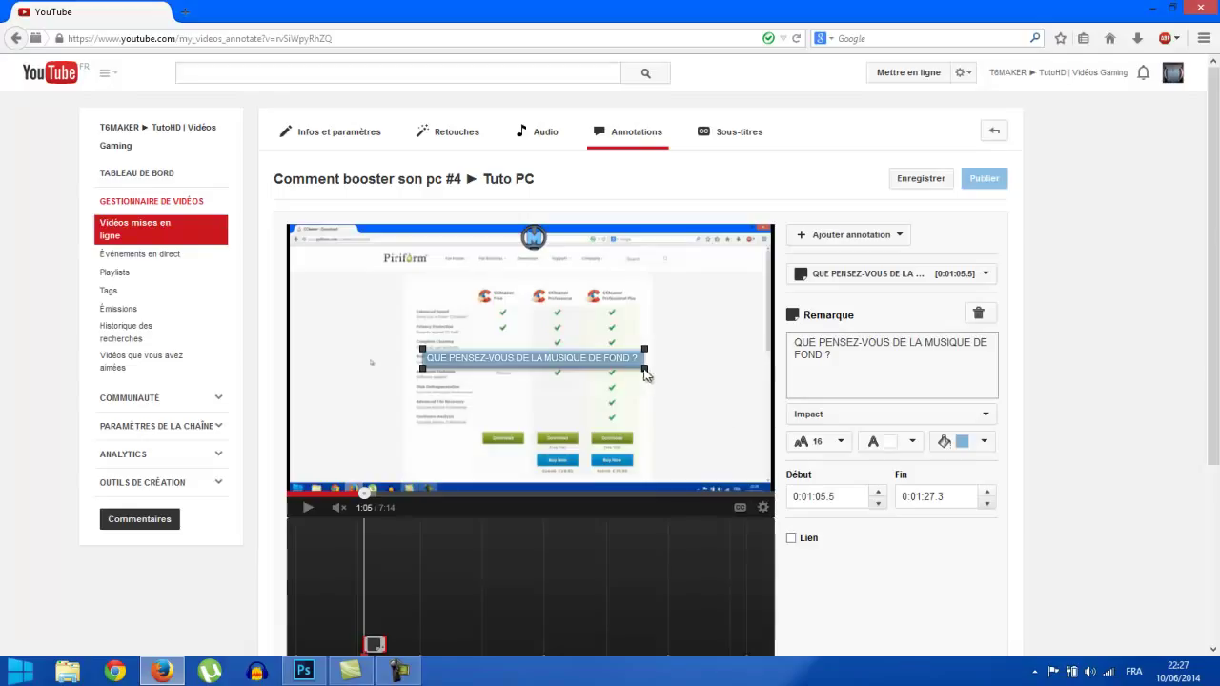
mouse_move(646, 373)
mouse_down()
mouse_move(648, 412)
mouse_move(594, 389)
mouse_up()
drag(548, 372, 594, 370)
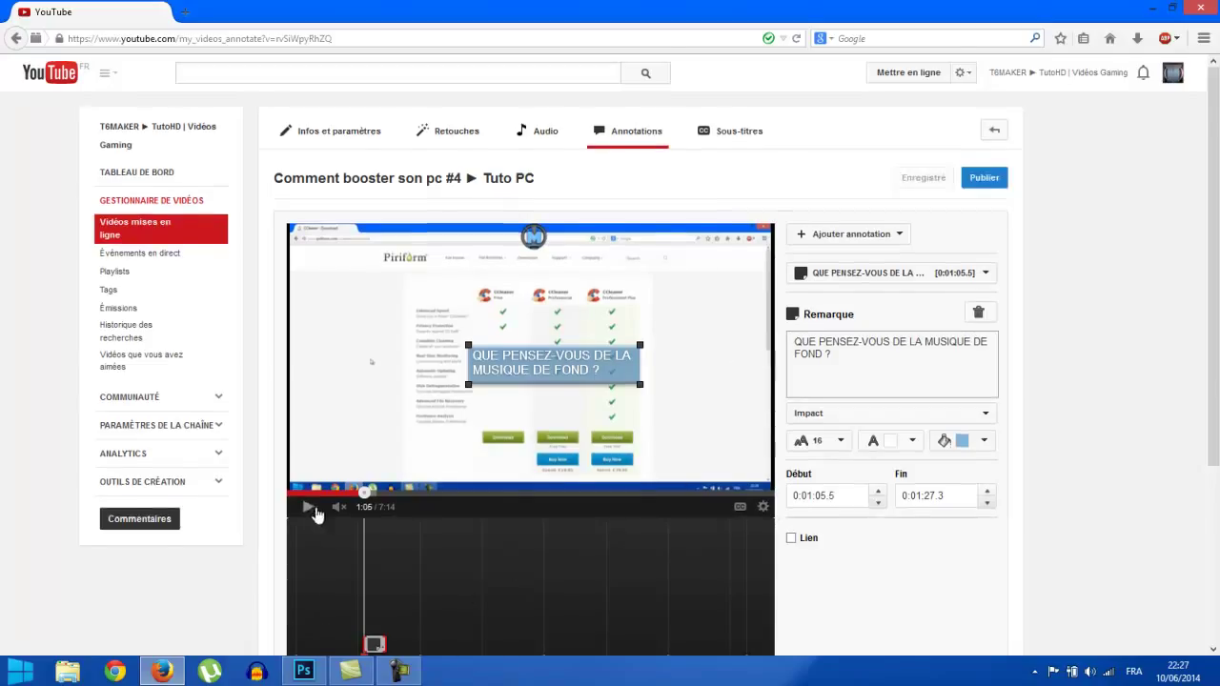
- Shorten the note on the timeline to end at 0:01:06.5 and move playback to about 0:58
scroll(385, 557, down, 2)
drag(382, 558, 250, 572)
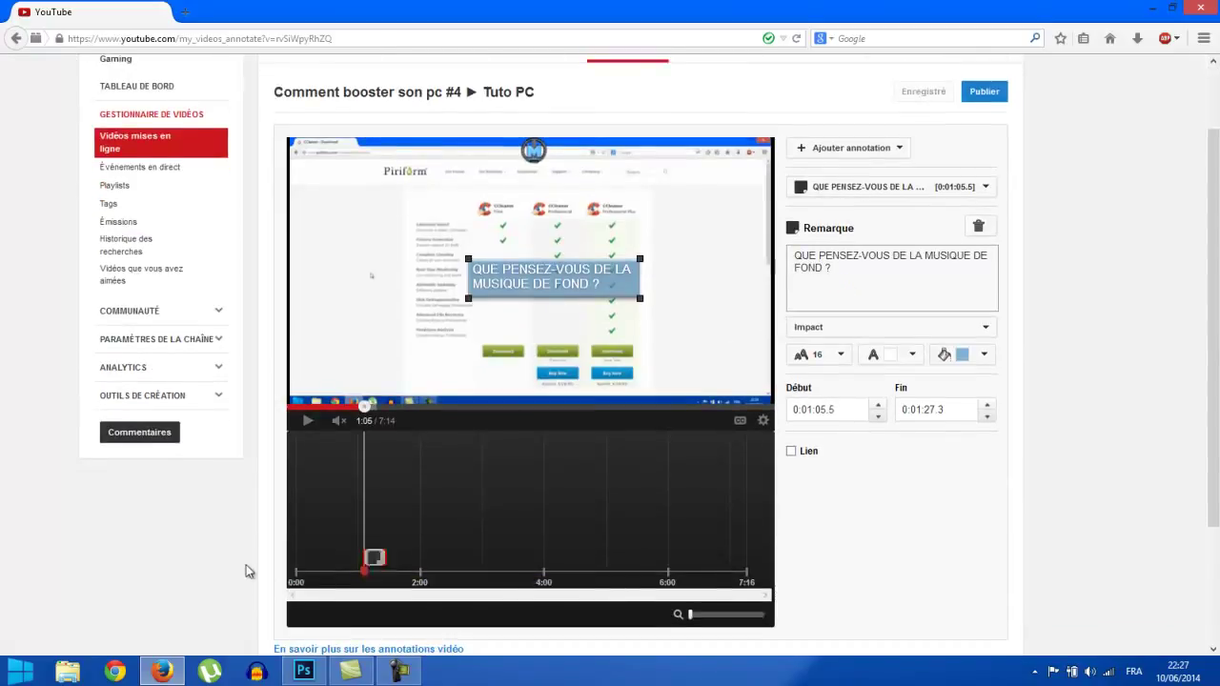
click(357, 408)
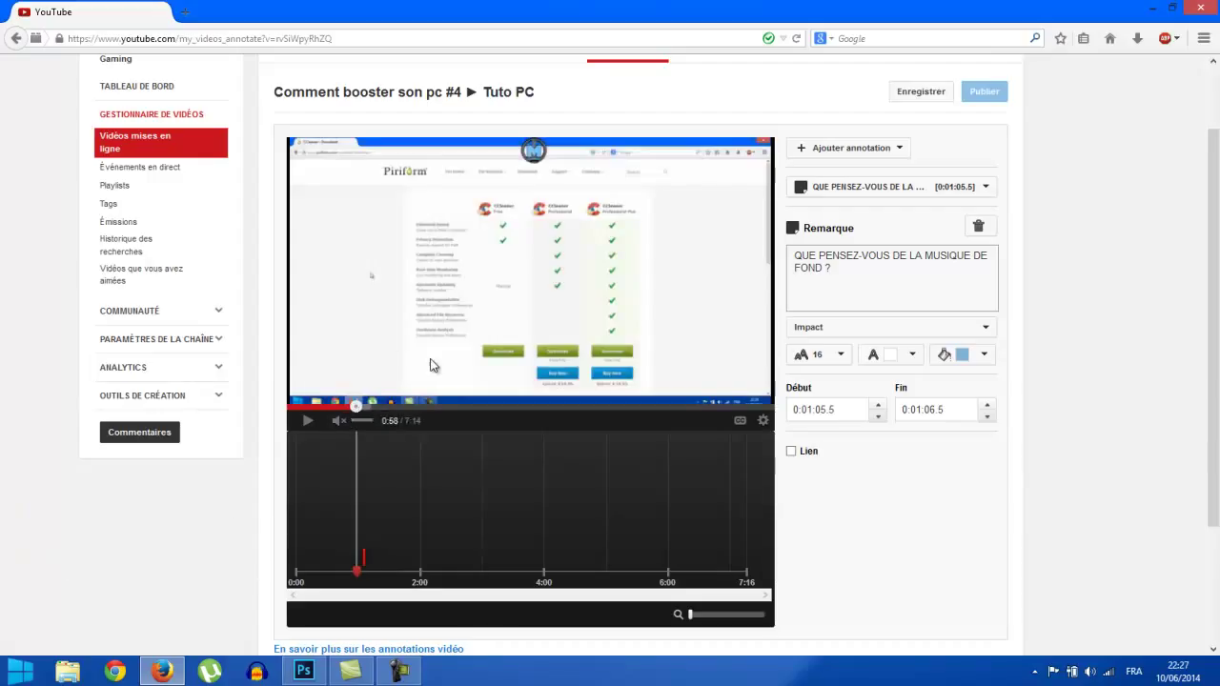
- Play the video from about 1:04 to preview the note on screen, and pause at about 1:07
click(430, 365)
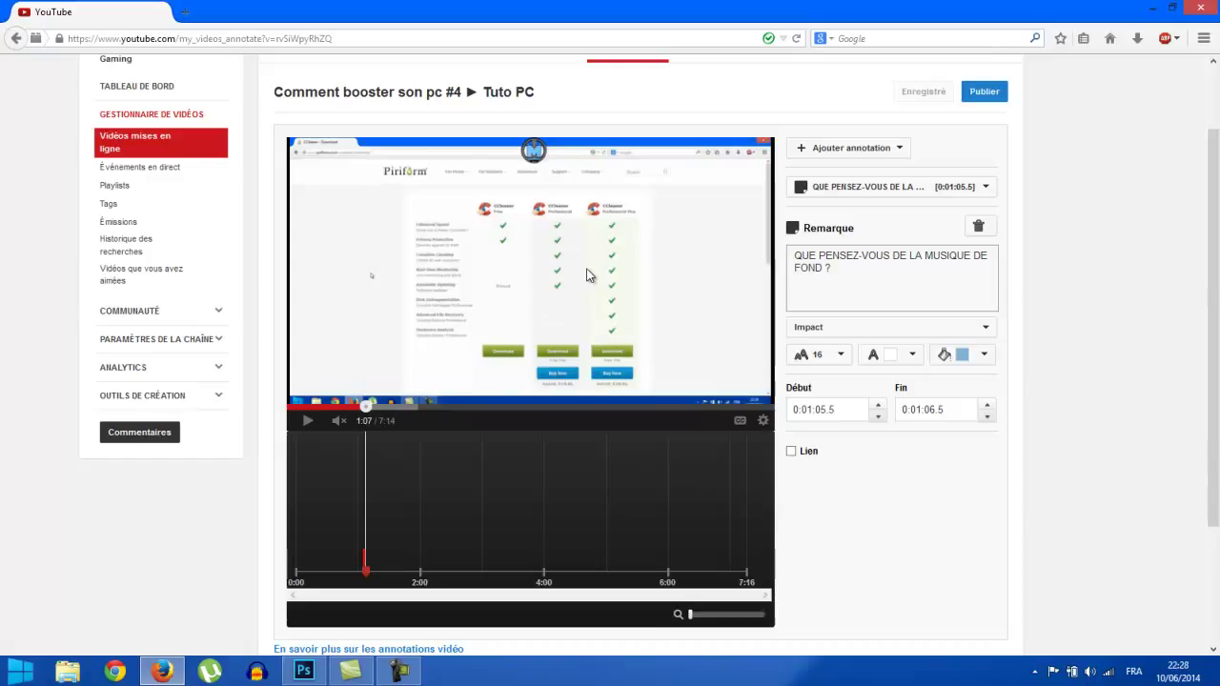
click(362, 406)
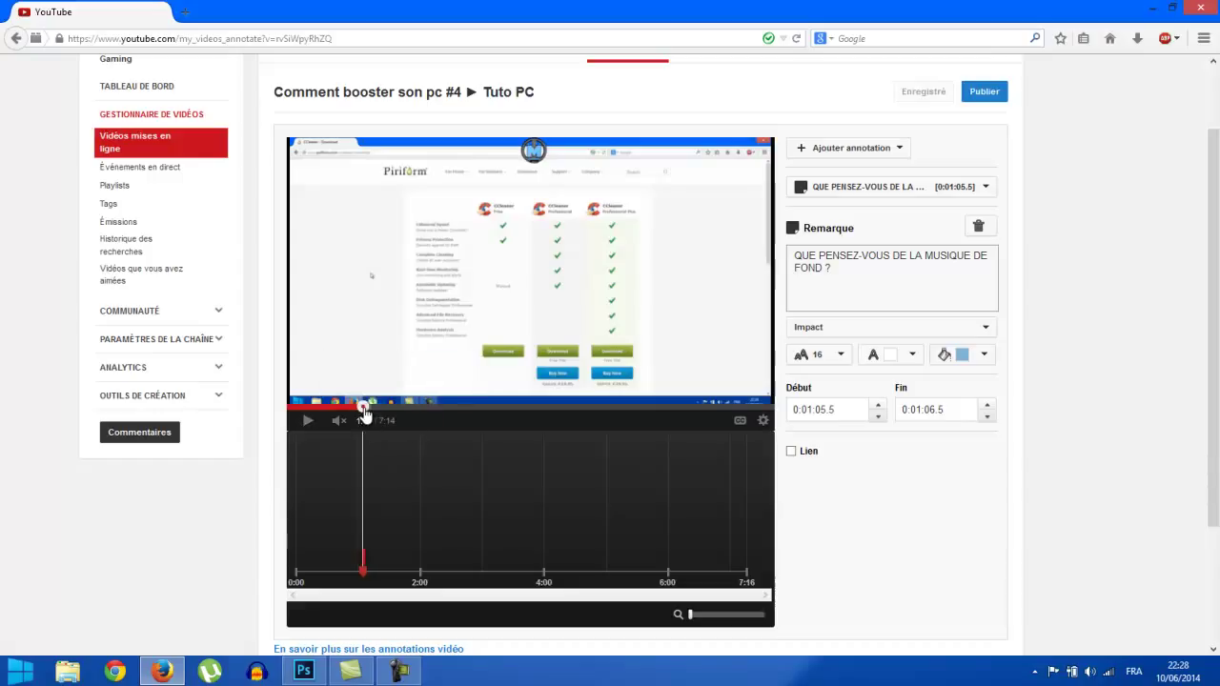
click(413, 355)
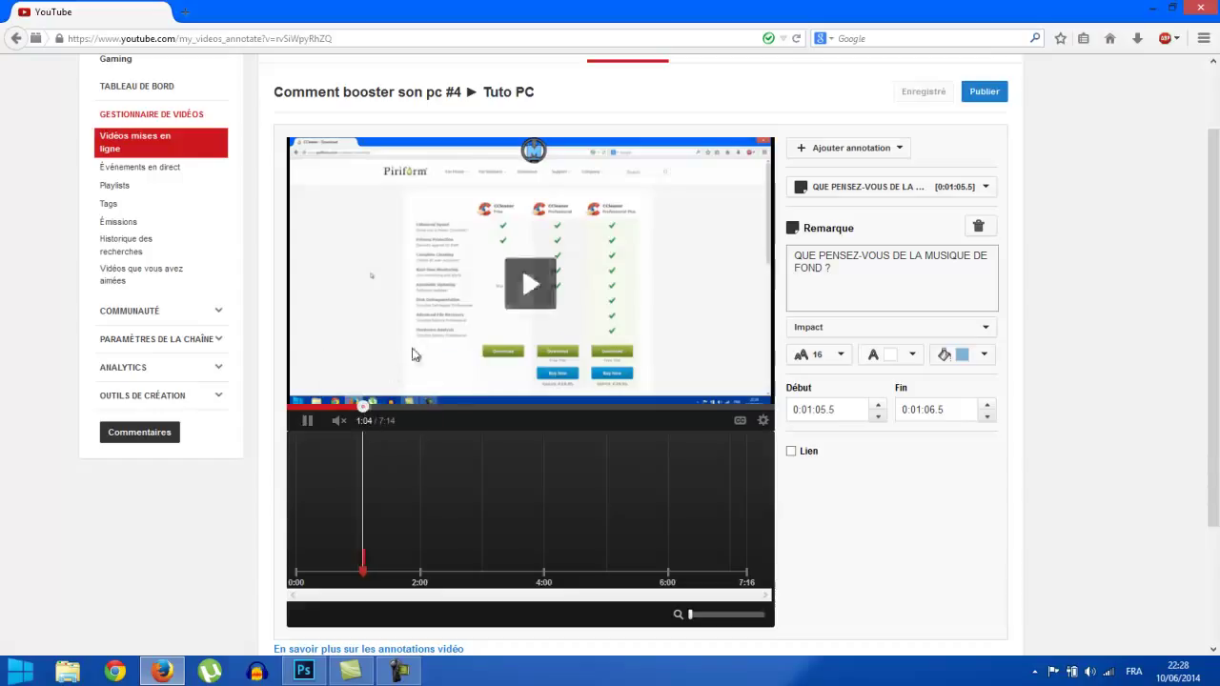
click(305, 426)
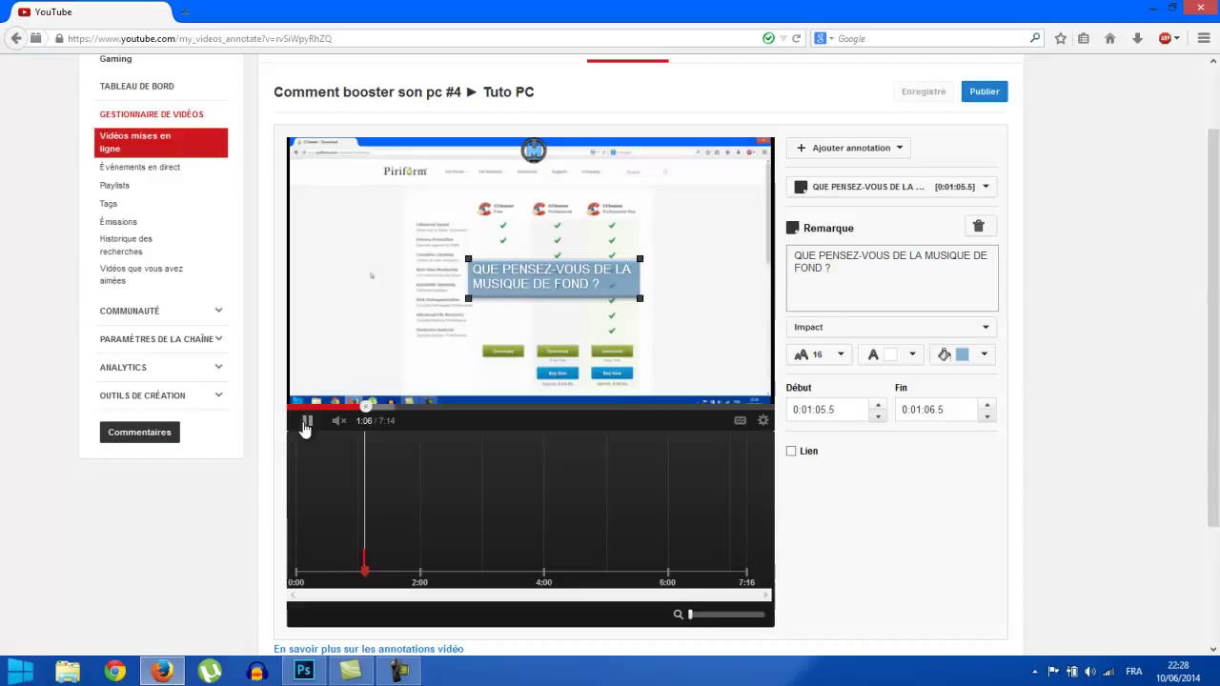
click(305, 426)
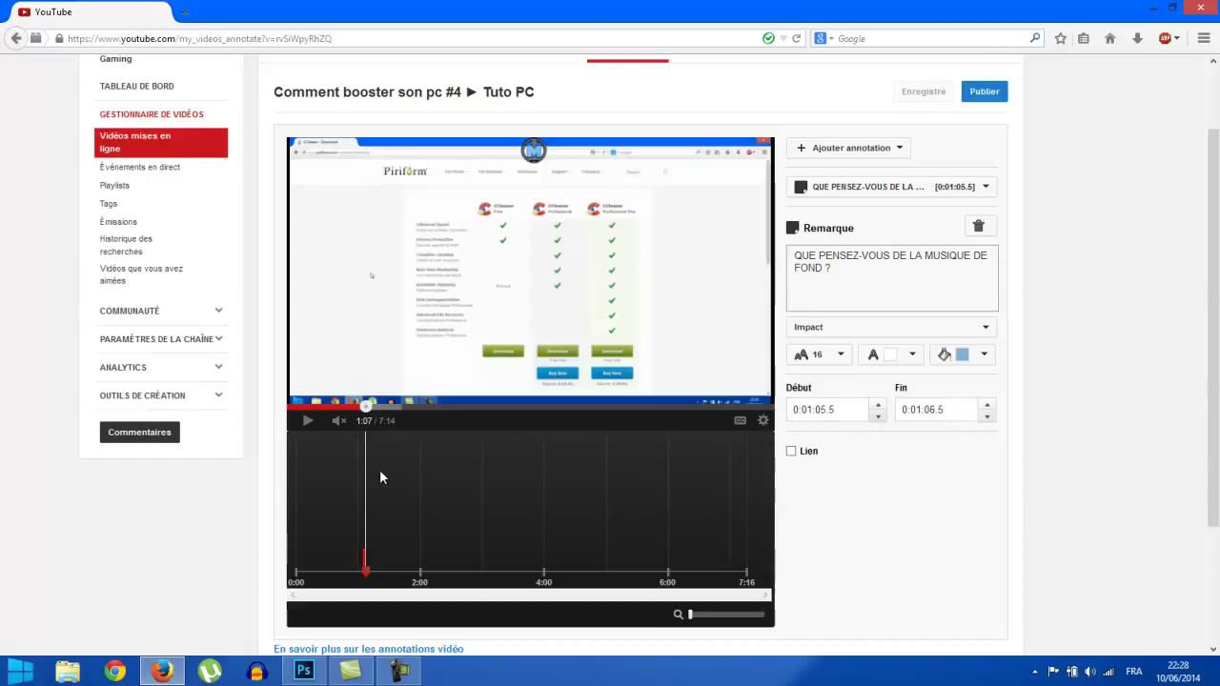
- Fine-tune the note's timing to start at 0:01:05.4 and end at 0:01:06.4
double_click(946, 410)
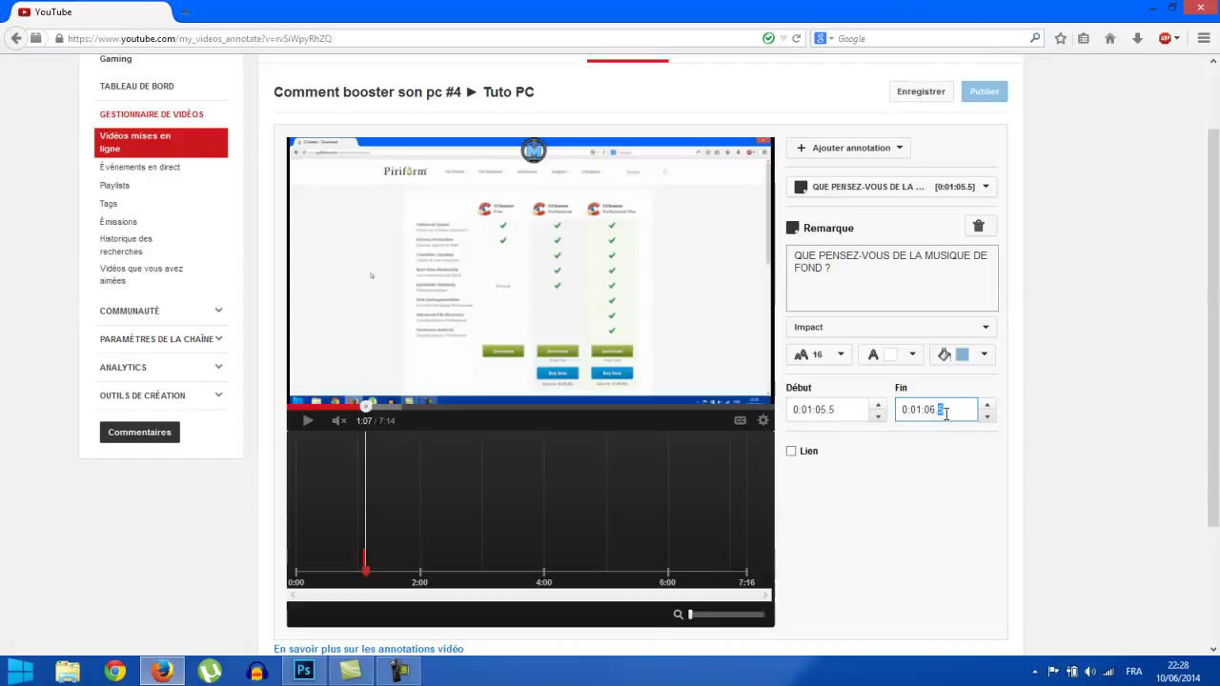
click(987, 417)
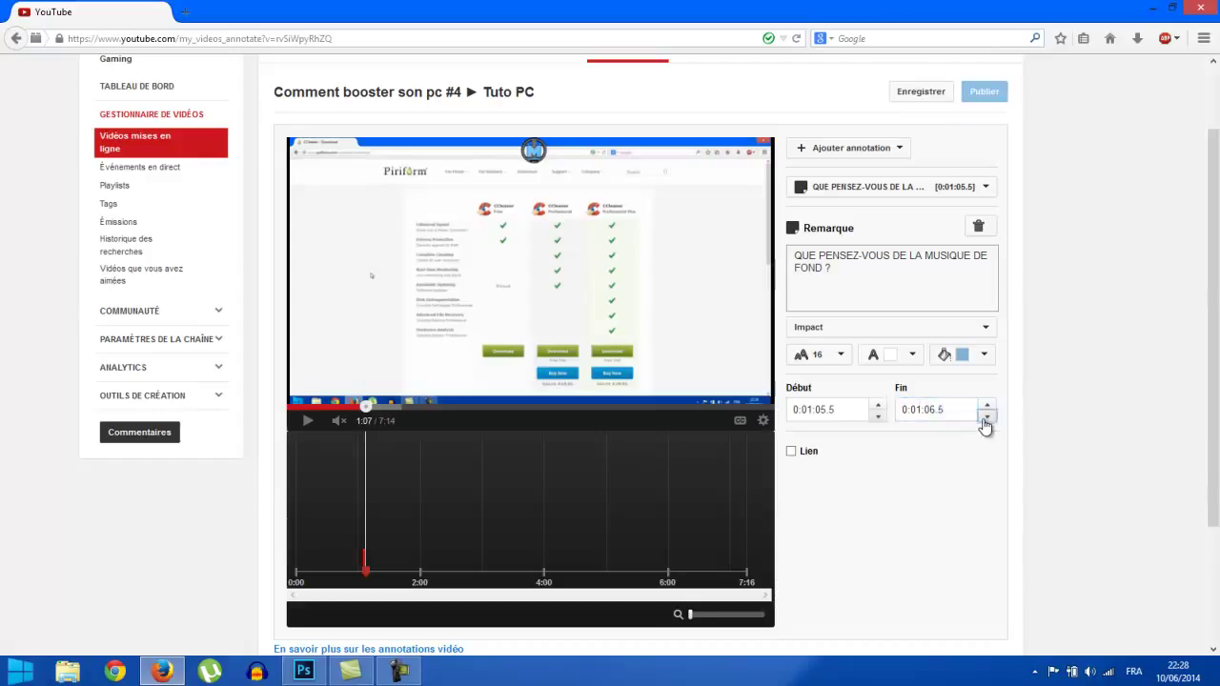
click(987, 419)
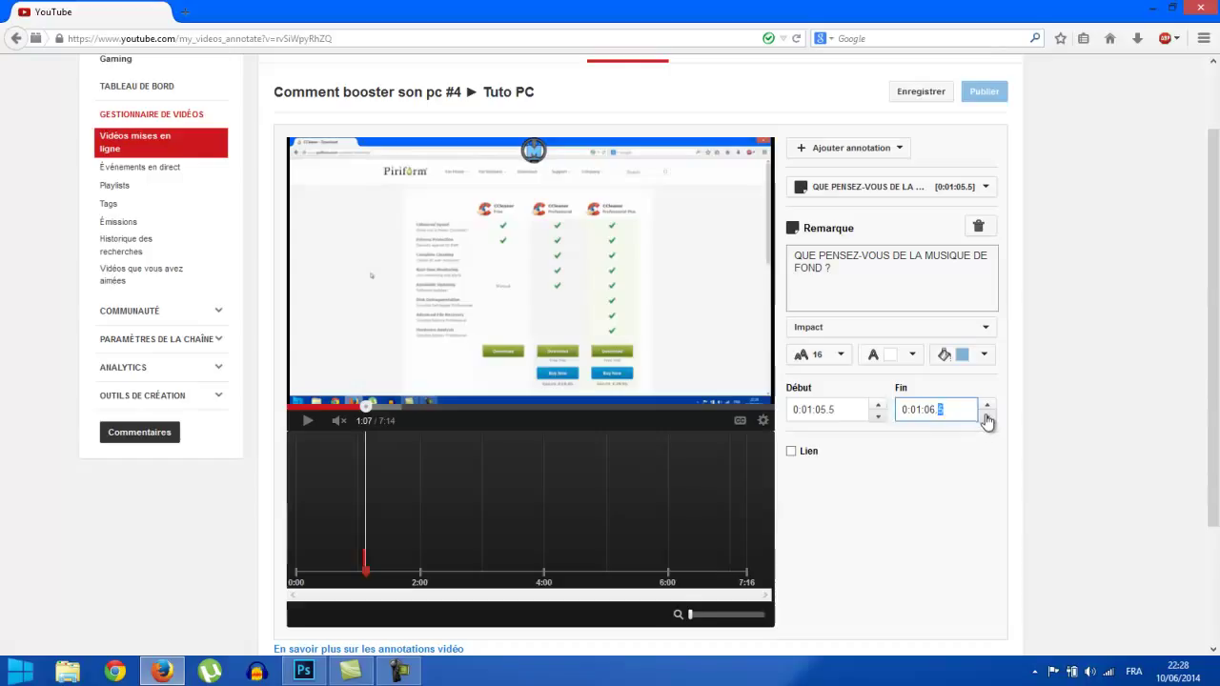
click(988, 419)
click(986, 418)
double_click(987, 405)
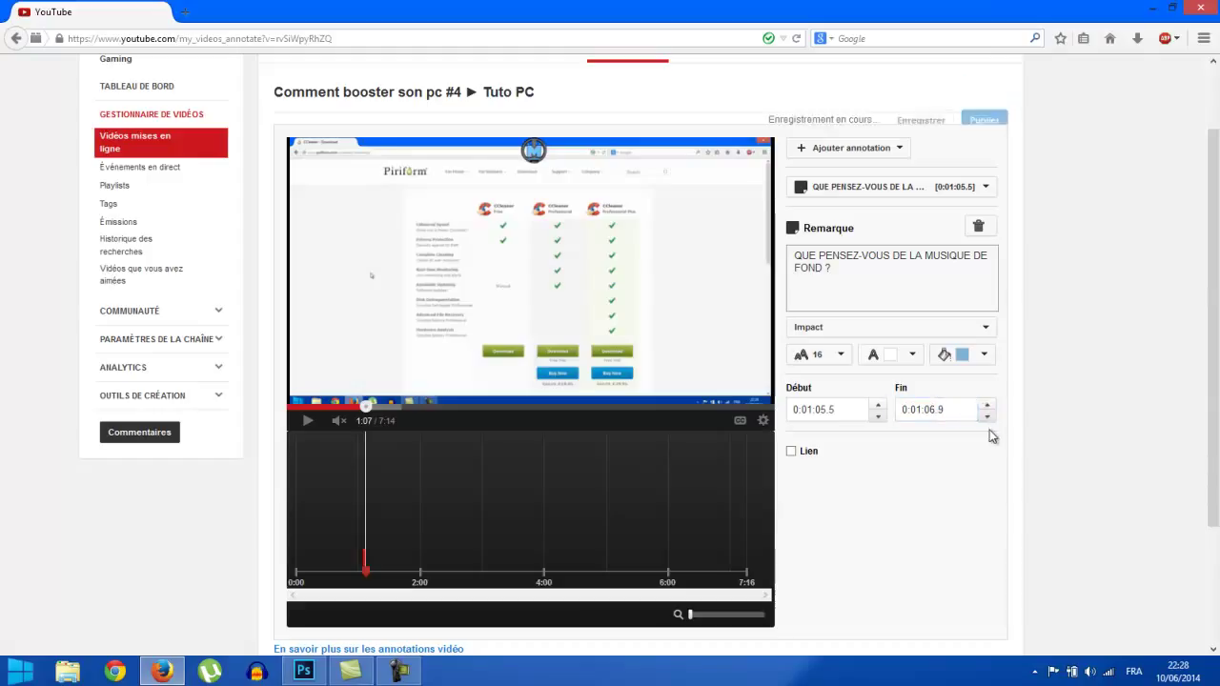
click(988, 418)
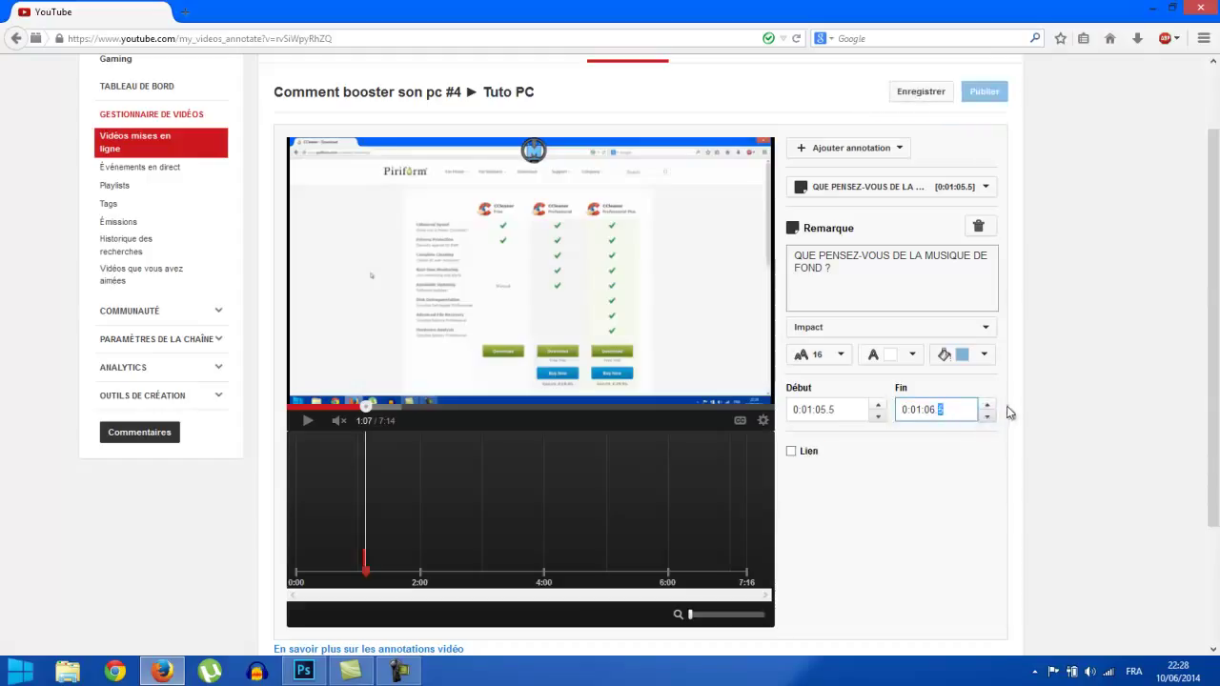
click(987, 413)
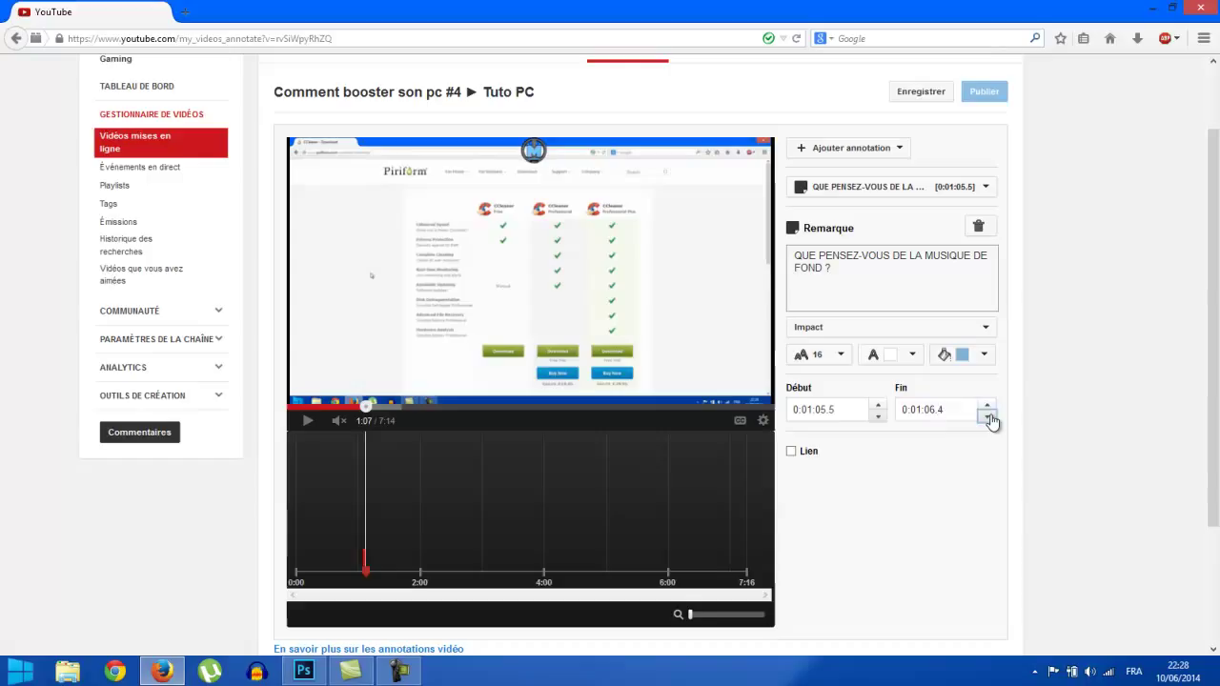
click(937, 411)
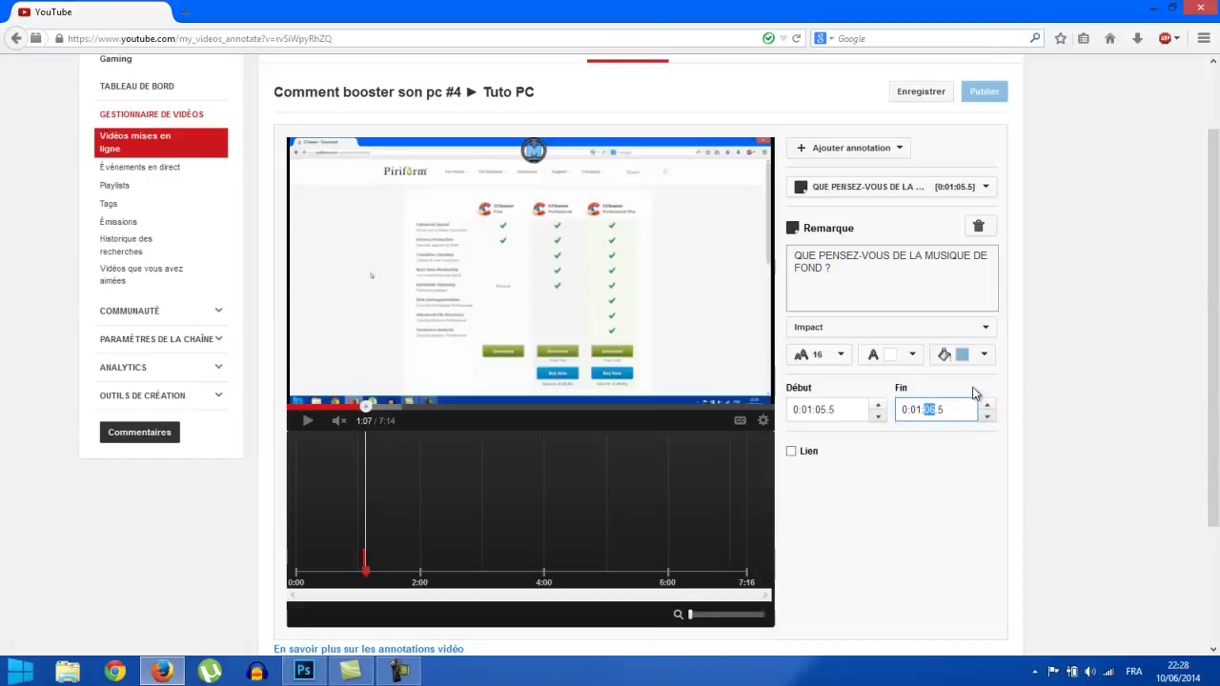
key(Down)
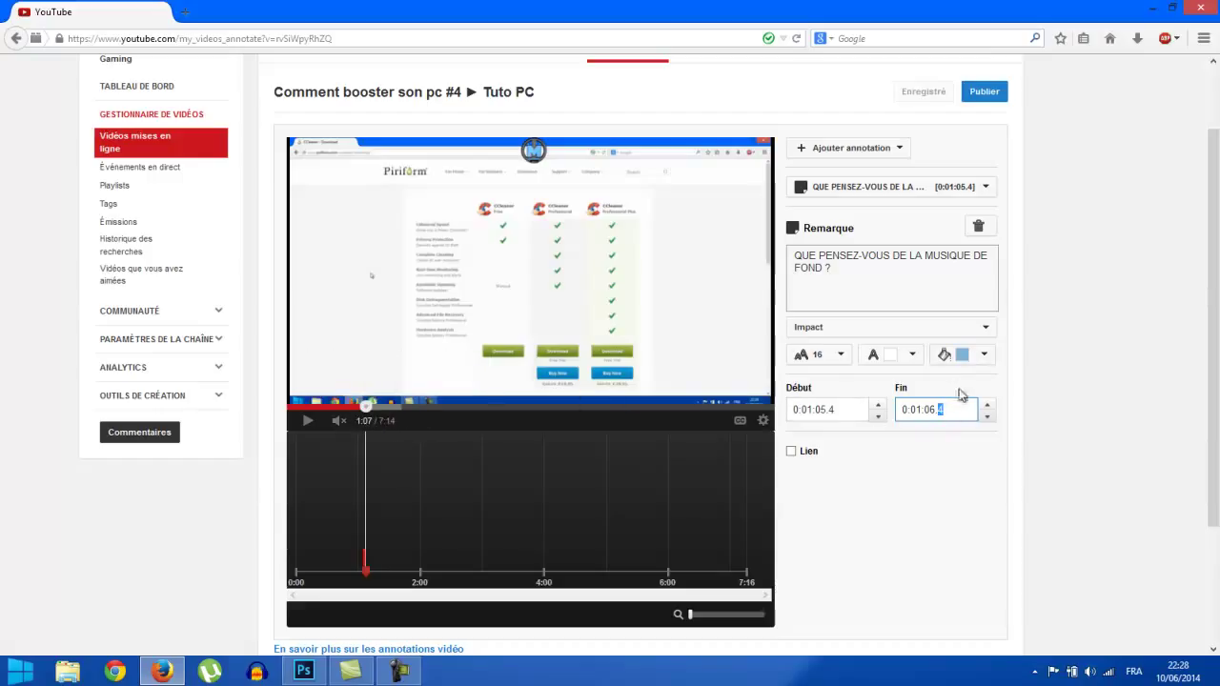
- Publish the video's annotations
click(797, 455)
click(798, 454)
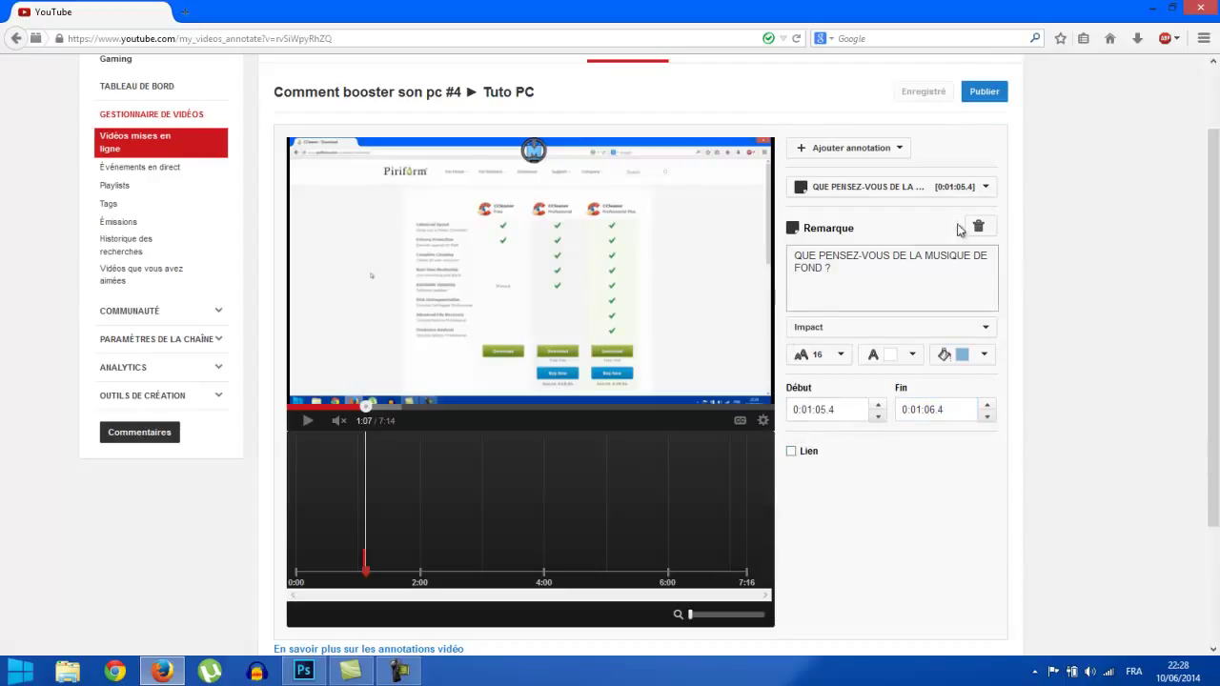
scroll(962, 231, up, 2)
click(982, 195)
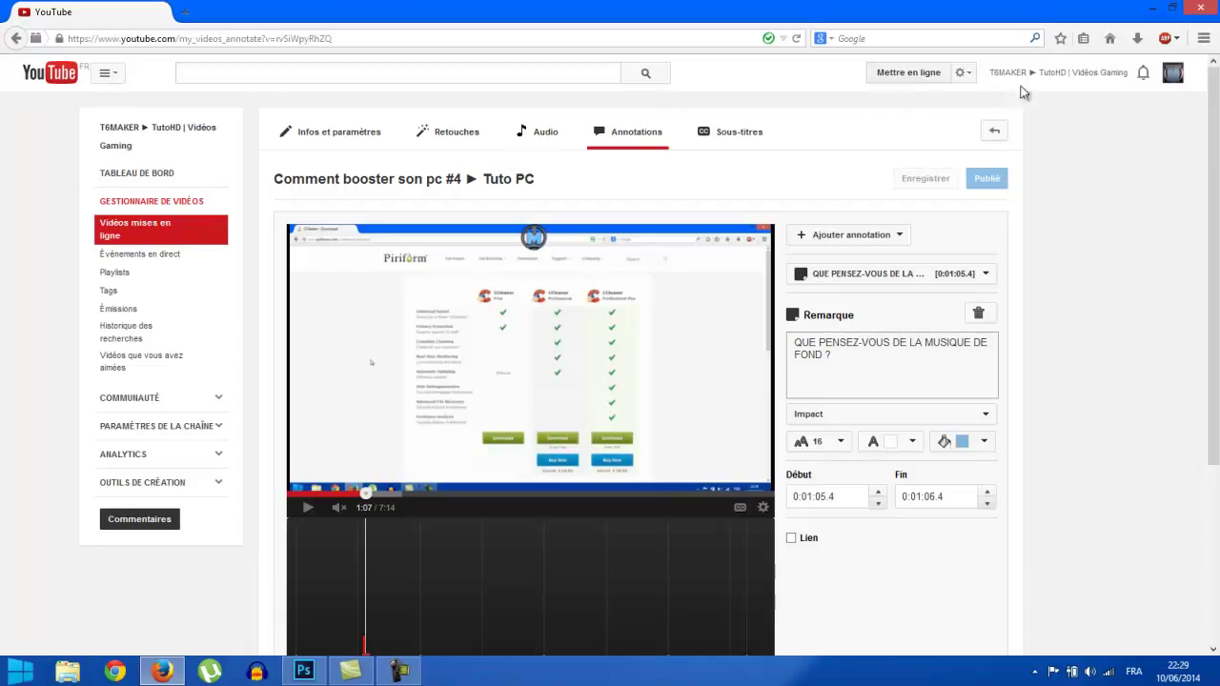
- Open the Audio Library under the creation tools by way of the YouTube account settings, and browse its selection of free background music
click(1172, 73)
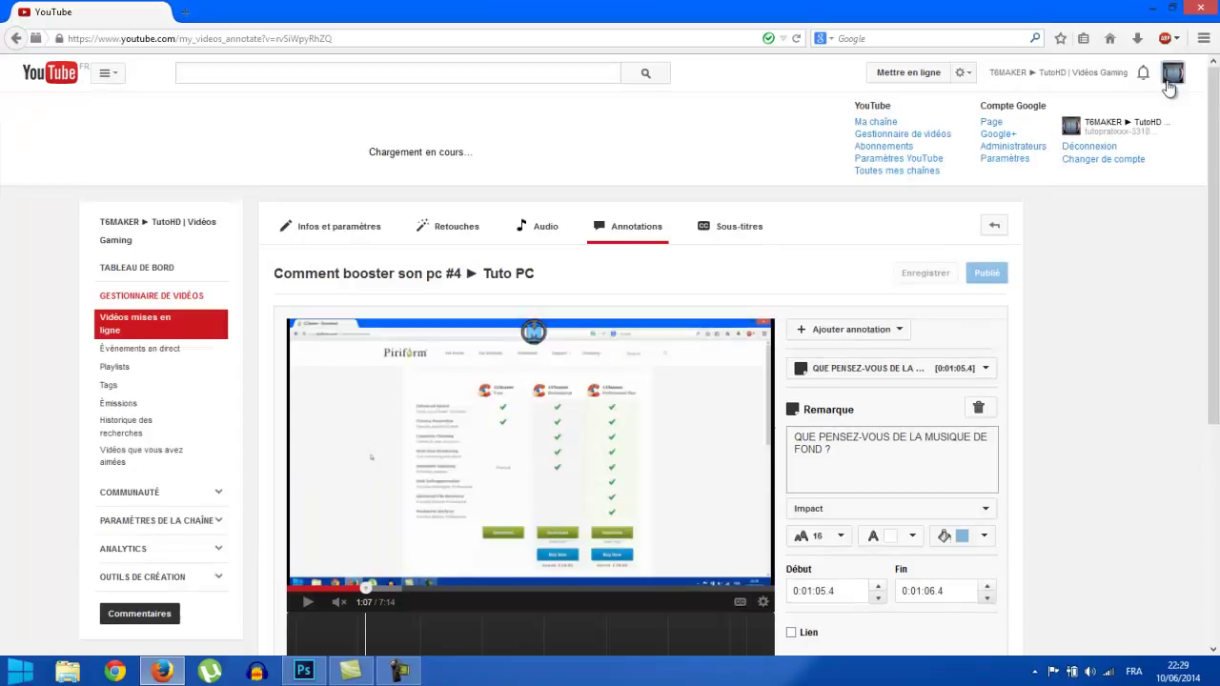
click(881, 158)
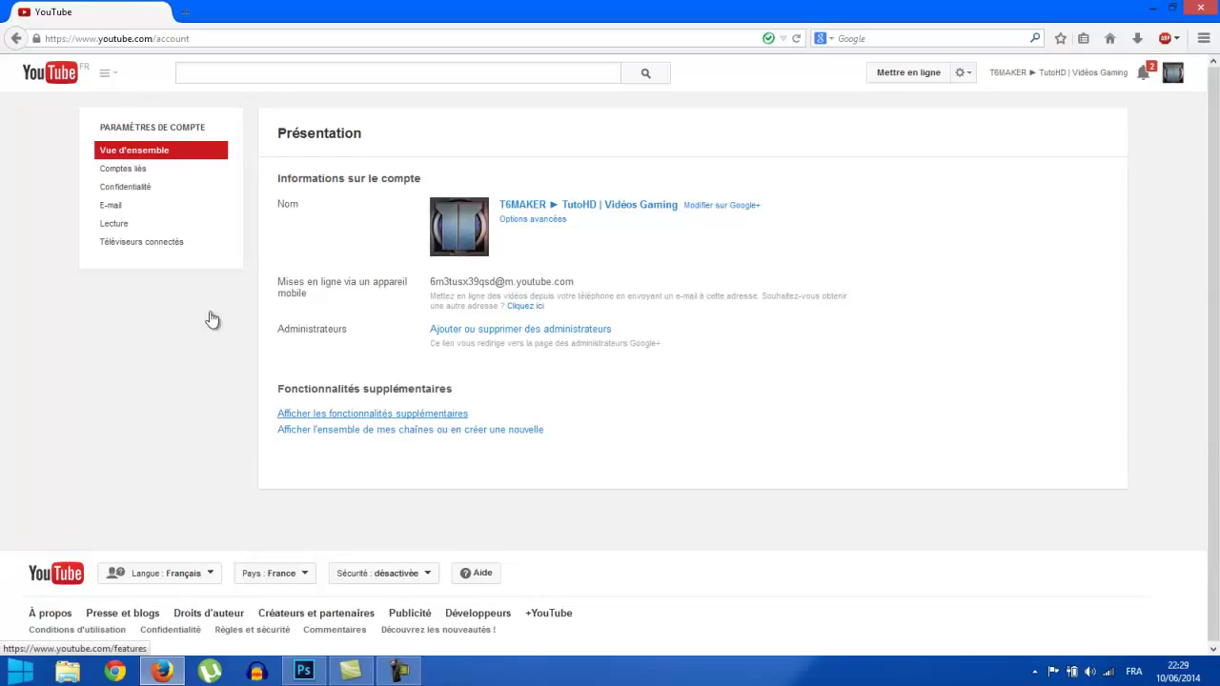
click(448, 423)
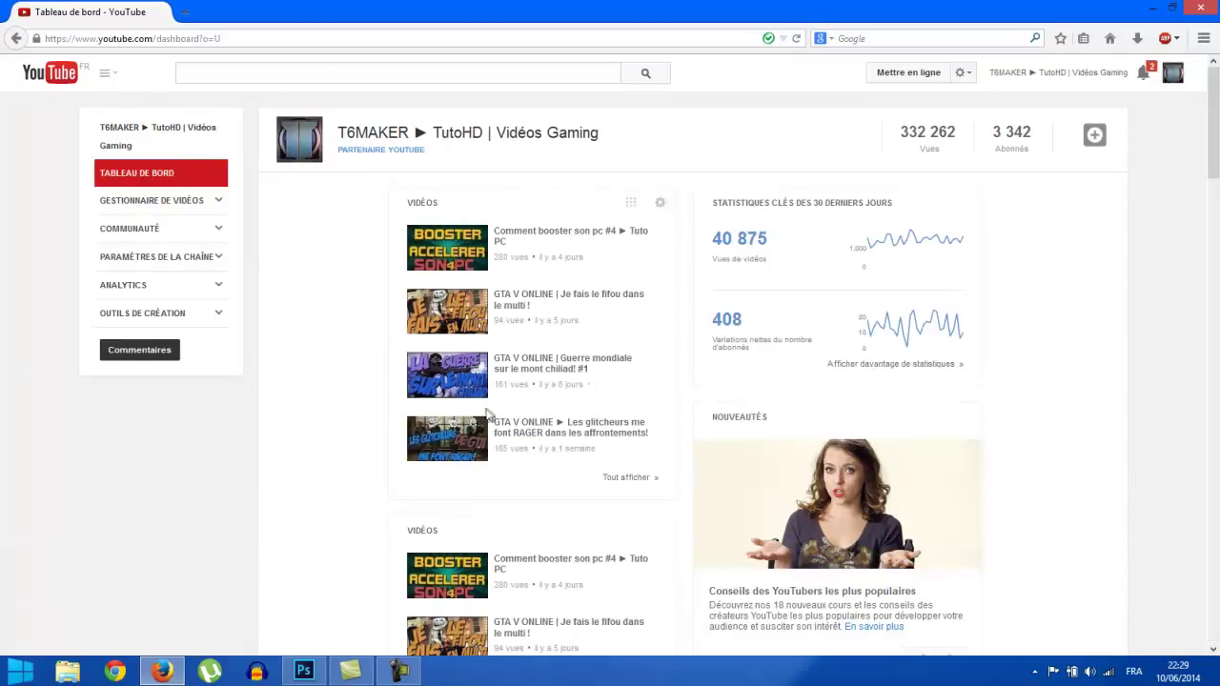
click(188, 319)
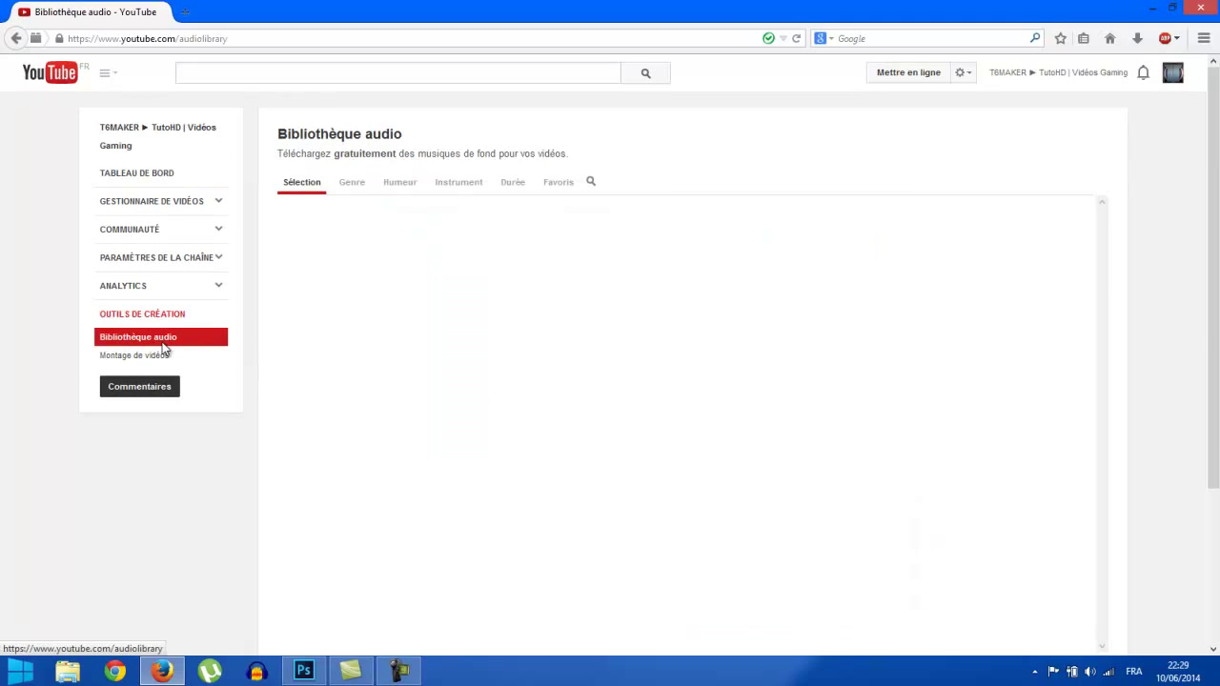
click(166, 342)
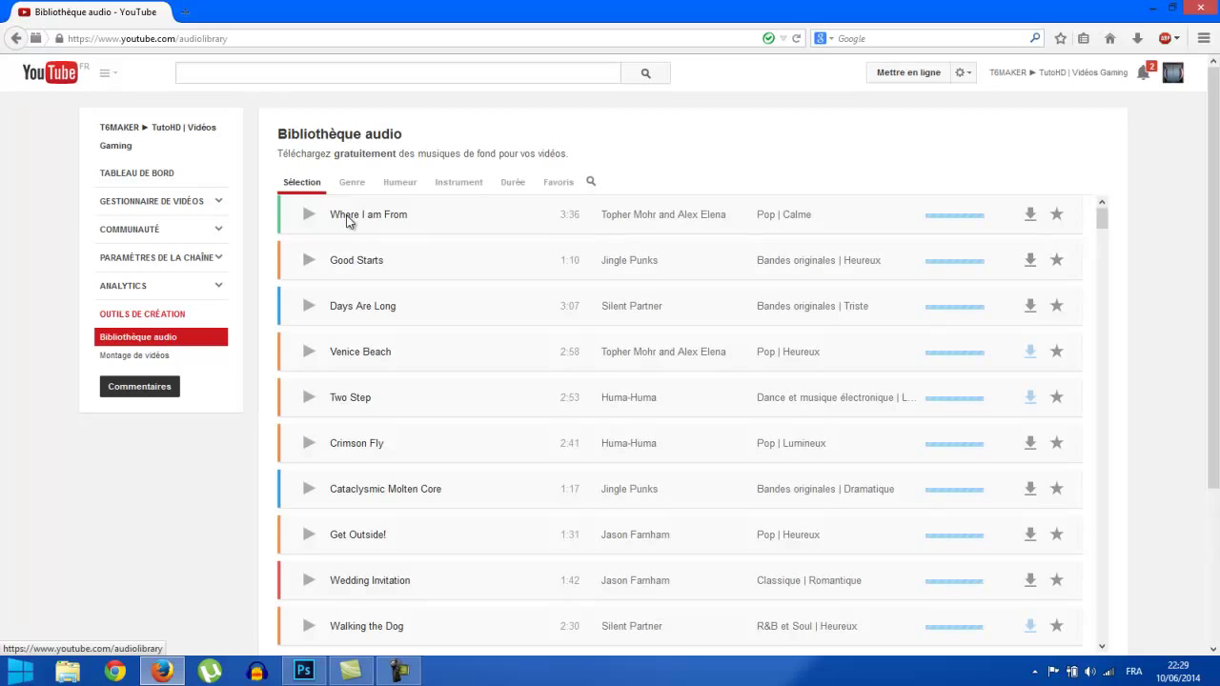
scroll(1169, 289, down, 3)
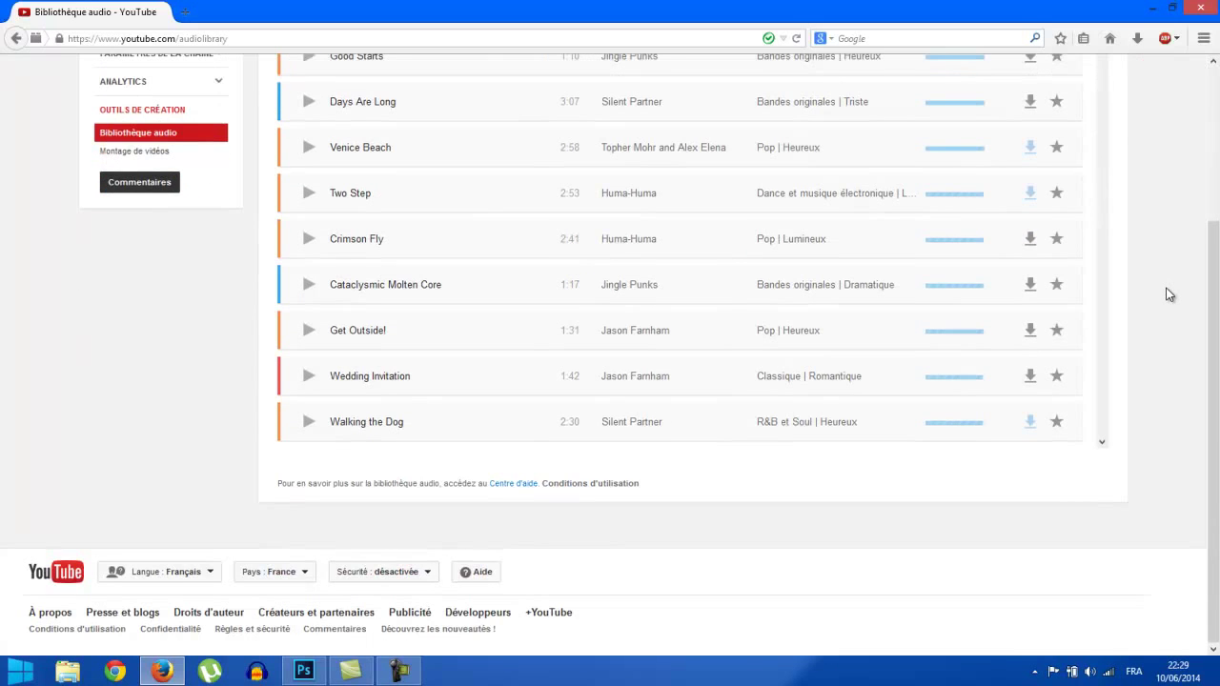
scroll(1157, 291, up, 3)
scroll(1106, 227, down, 1)
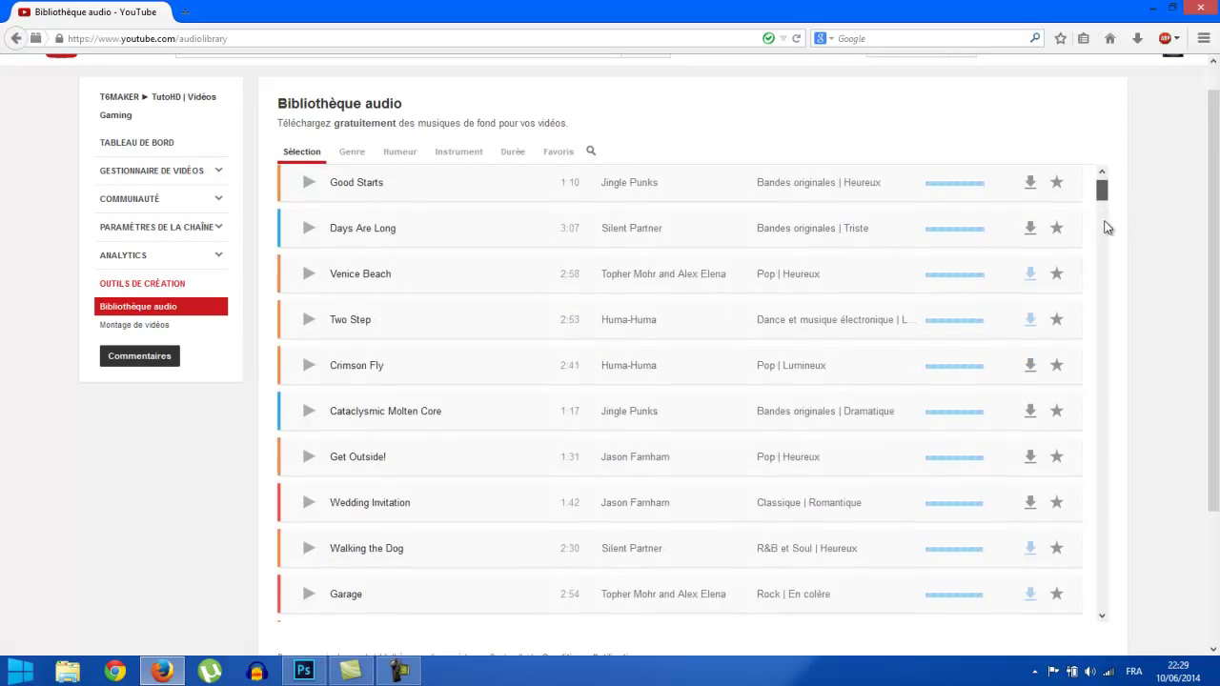
drag(1106, 226, 1121, 194)
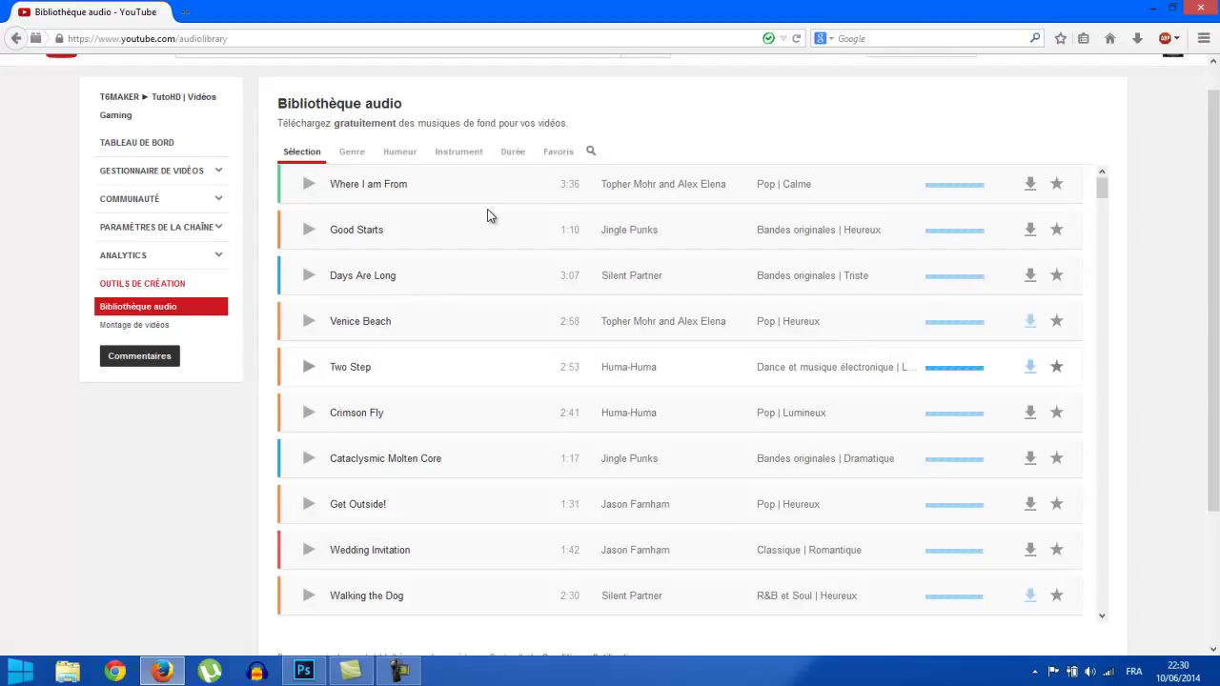
- Return to the watch page of "Comment booster son pc #4 ► Tuto PC" and look at its description
key(alt+Left)
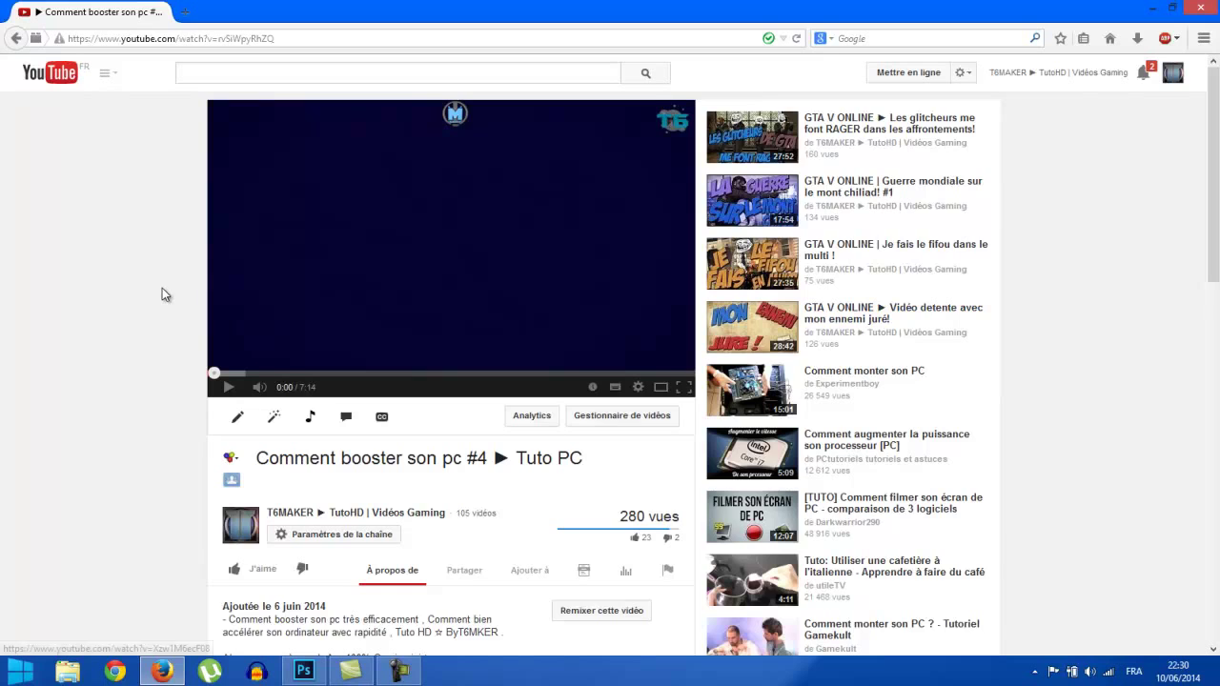
scroll(163, 296, down, 2)
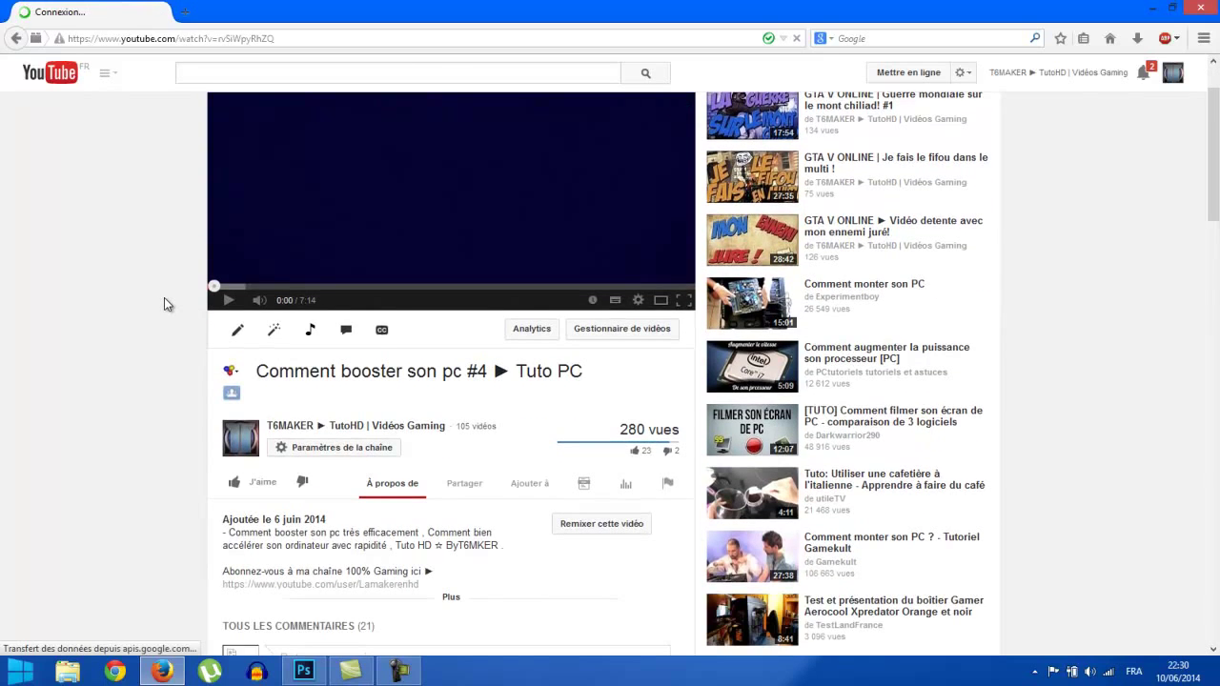